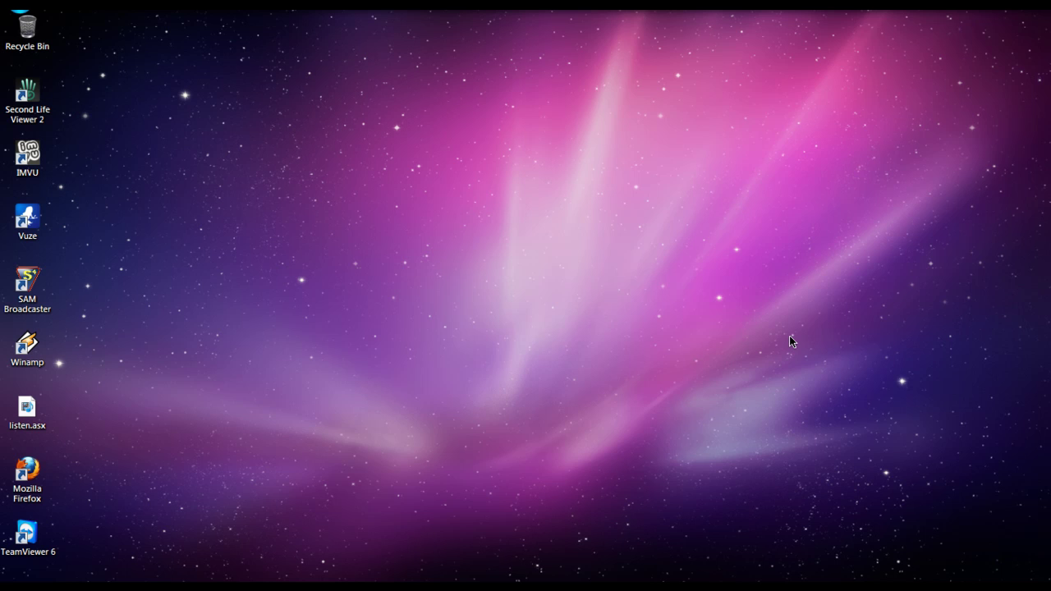
Step: Switch to Firefox, go to shoutcast.com and open the site's Broadcasting Tools page
{"action": "double_click", "coordinate": [30, 477]}
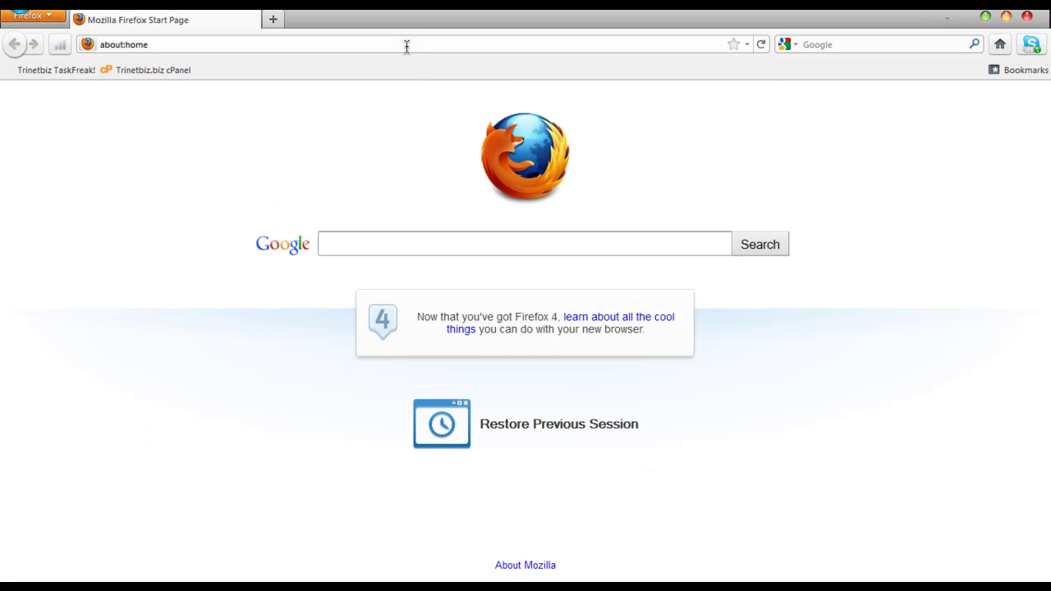
{"action": "left_click", "coordinate": [407, 45]}
{"action": "type", "text": "shoutcast.com"}
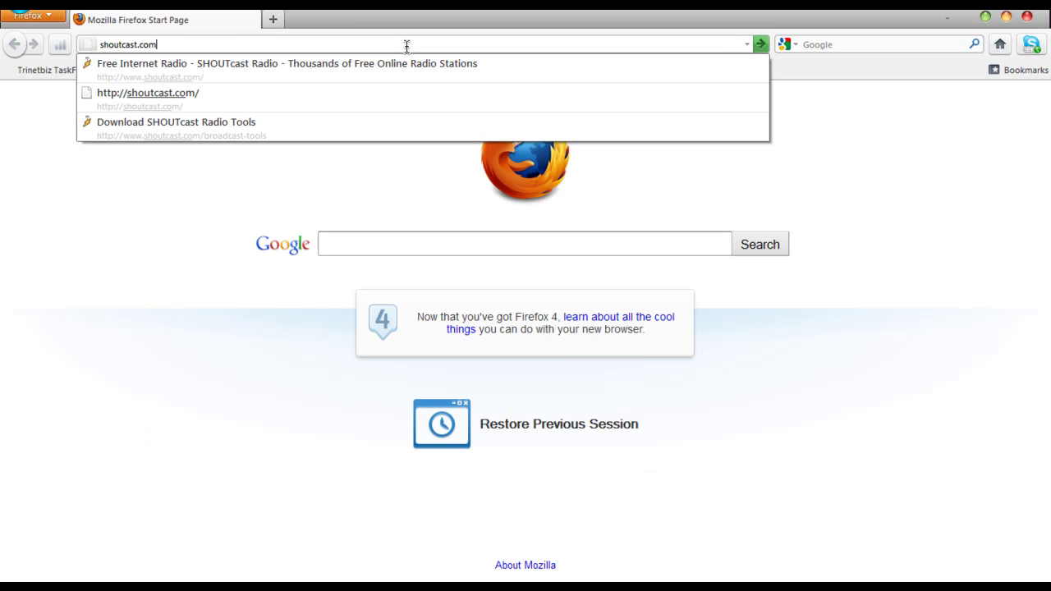
{"action": "key", "text": "Return"}
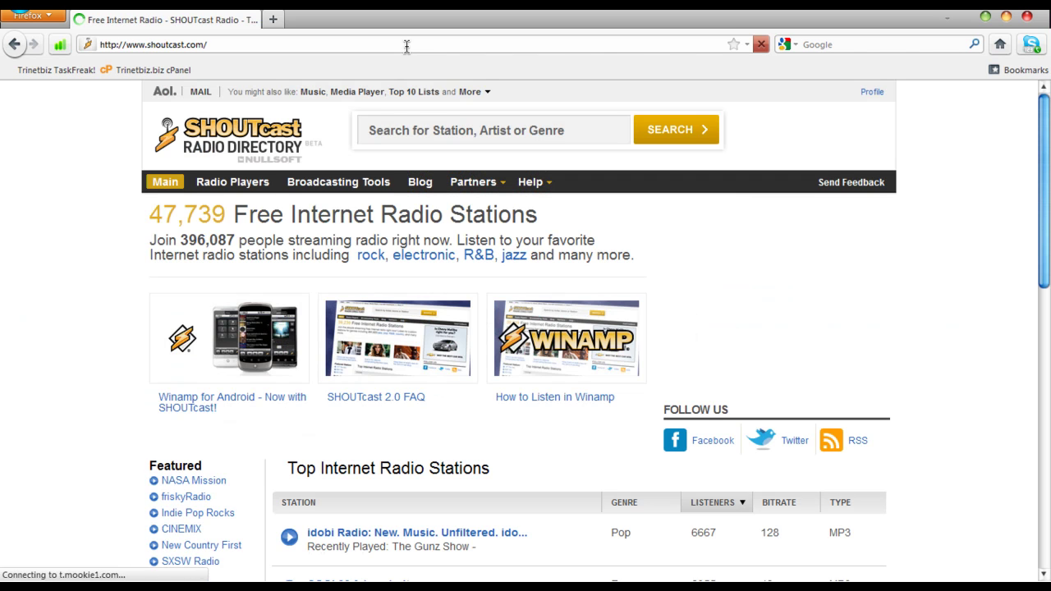
{"action": "left_click", "coordinate": [352, 186]}
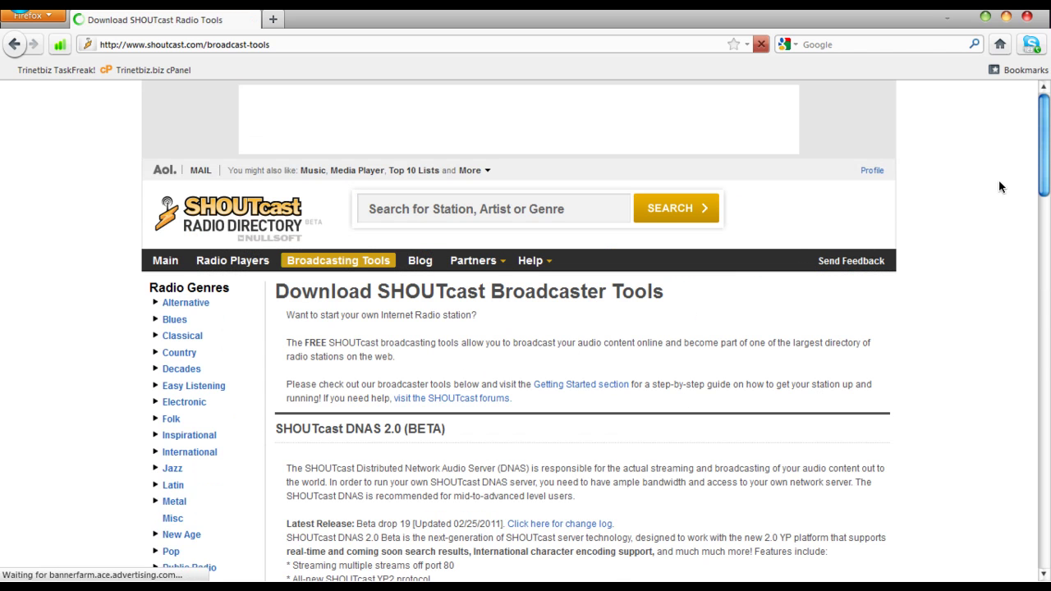
Step: Download and save the Windows installer of the SHOUTcast DSP Plug-In for Winamp, release DSP 2.2.1
{"action": "scroll", "coordinate": [1002, 186], "scroll_direction": "down", "scroll_amount": 15}
{"action": "scroll", "coordinate": [663, 334], "scroll_direction": "down", "scroll_amount": 5}
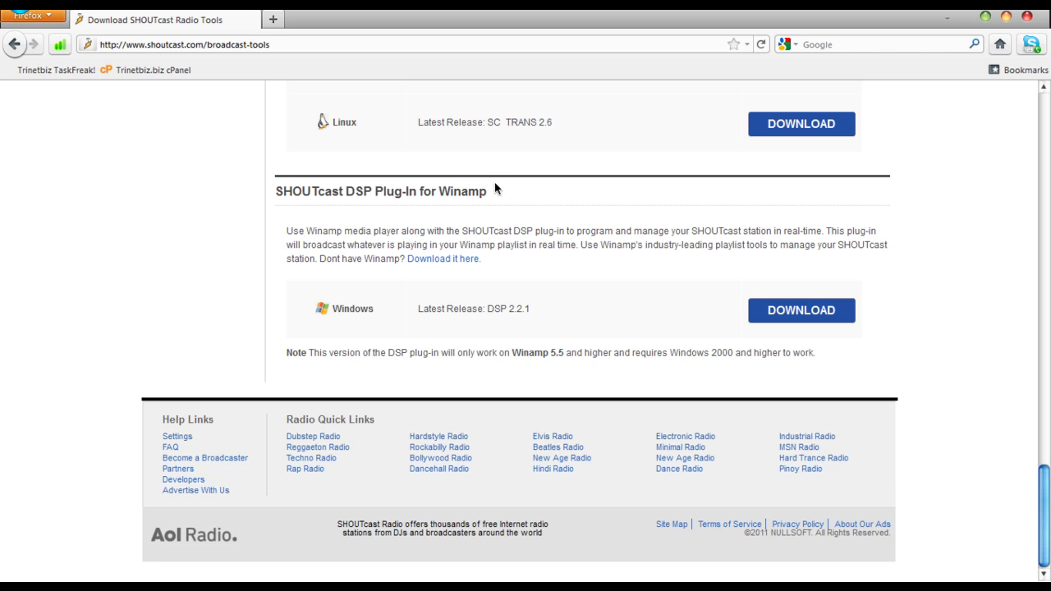
{"action": "left_click_drag", "start_coordinate": [487, 190], "coordinate": [275, 187]}
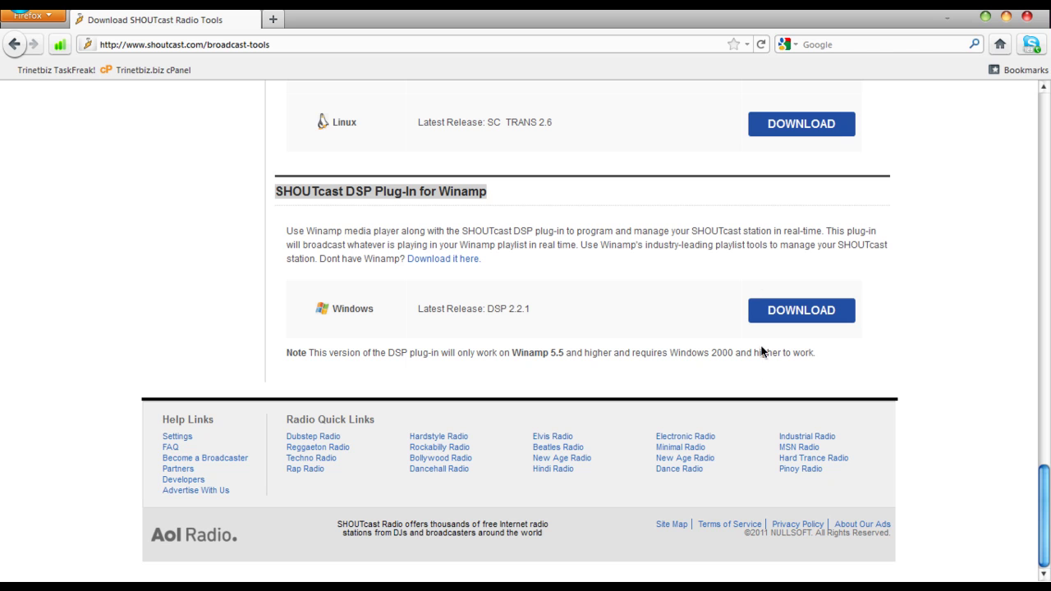
{"action": "left_click", "coordinate": [798, 311]}
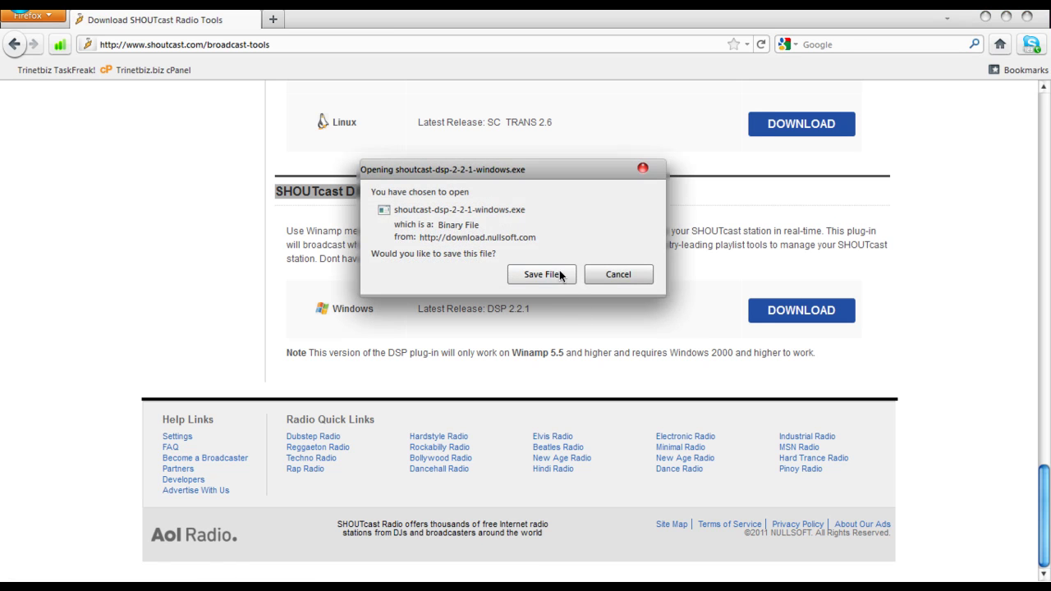
{"action": "left_click", "coordinate": [561, 275]}
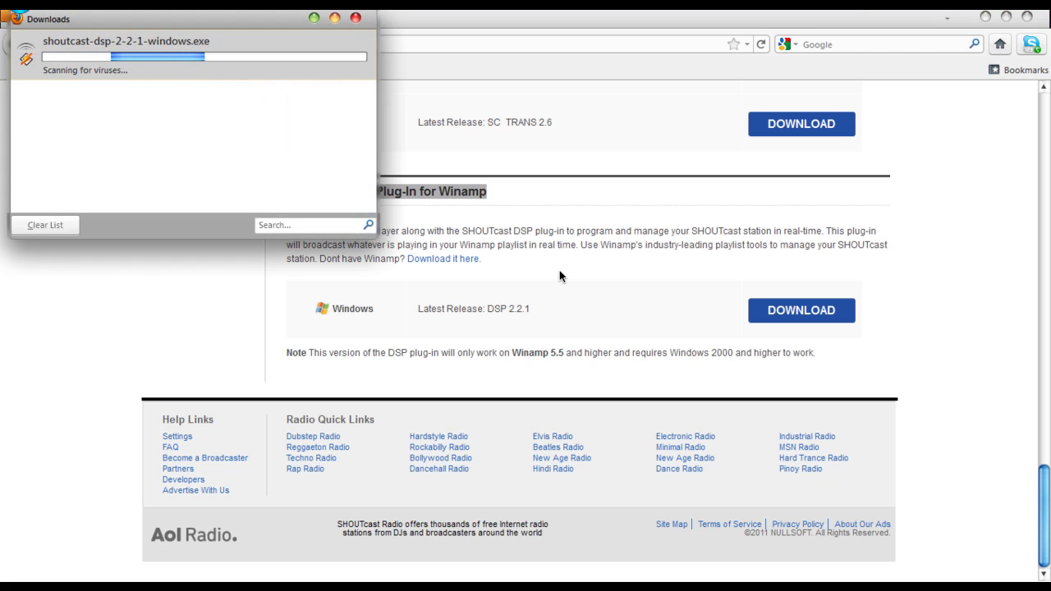
Step: Run the downloaded installer as a Full Install in the default Winamp folder, set it as current DSP plug-in, launch Winamp and close the downloads window
{"action": "double_click", "coordinate": [122, 47]}
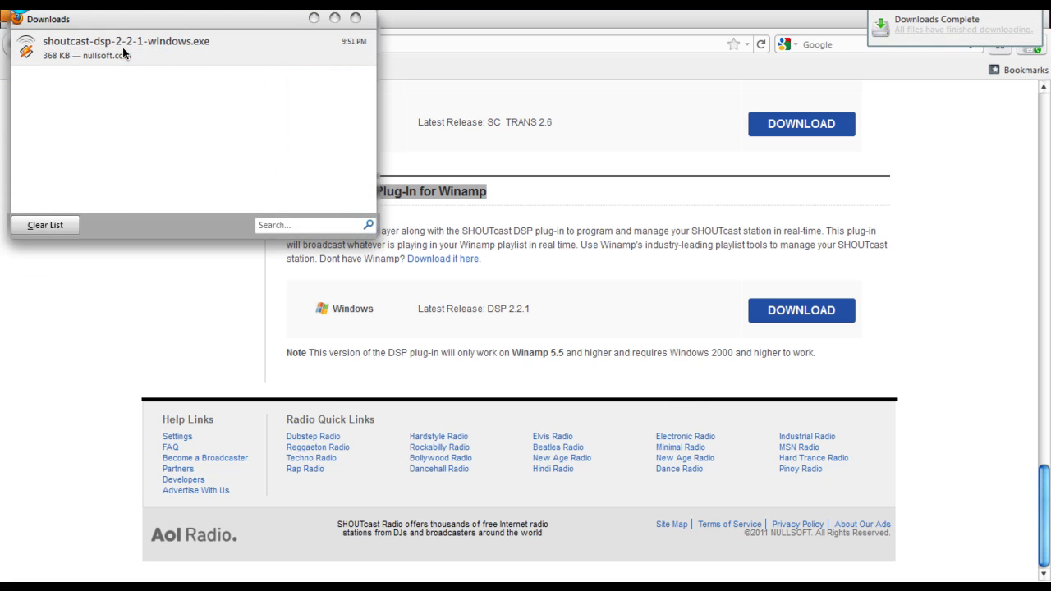
{"action": "left_click", "coordinate": [562, 312]}
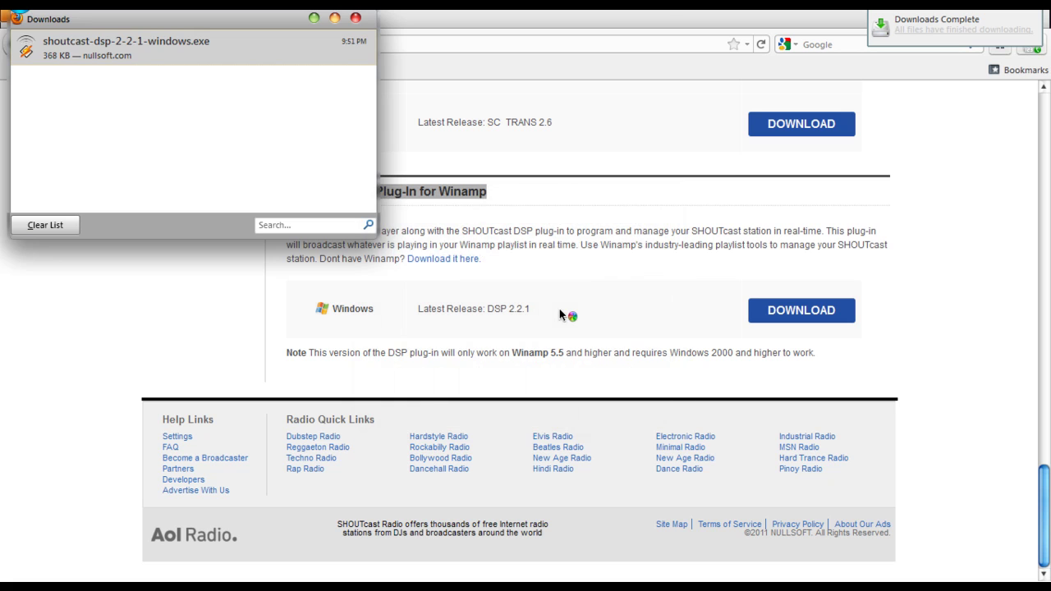
{"action": "left_click", "coordinate": [612, 425]}
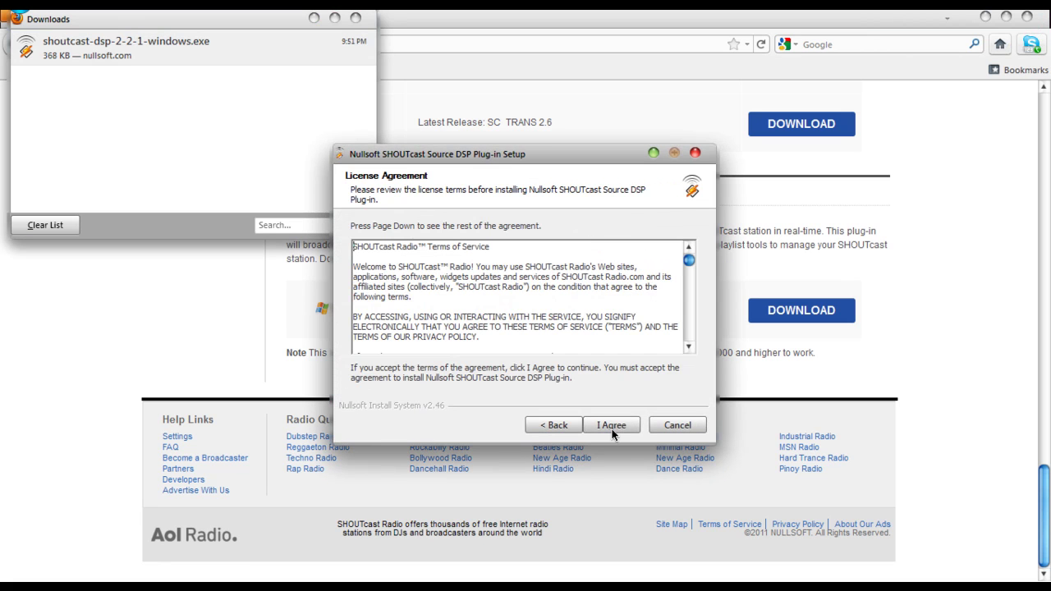
{"action": "left_click", "coordinate": [612, 425]}
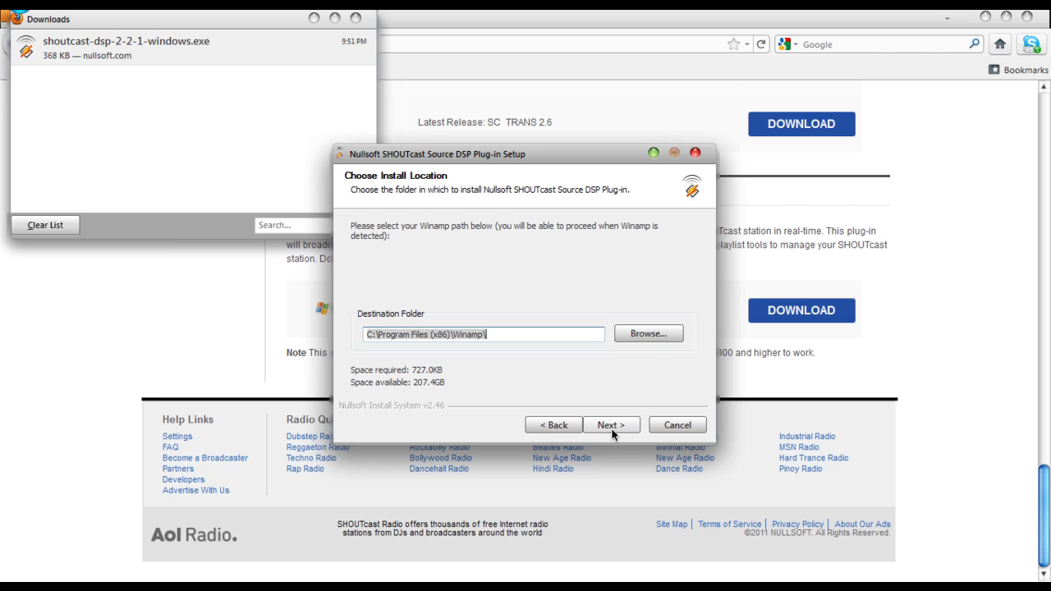
{"action": "left_click", "coordinate": [612, 425]}
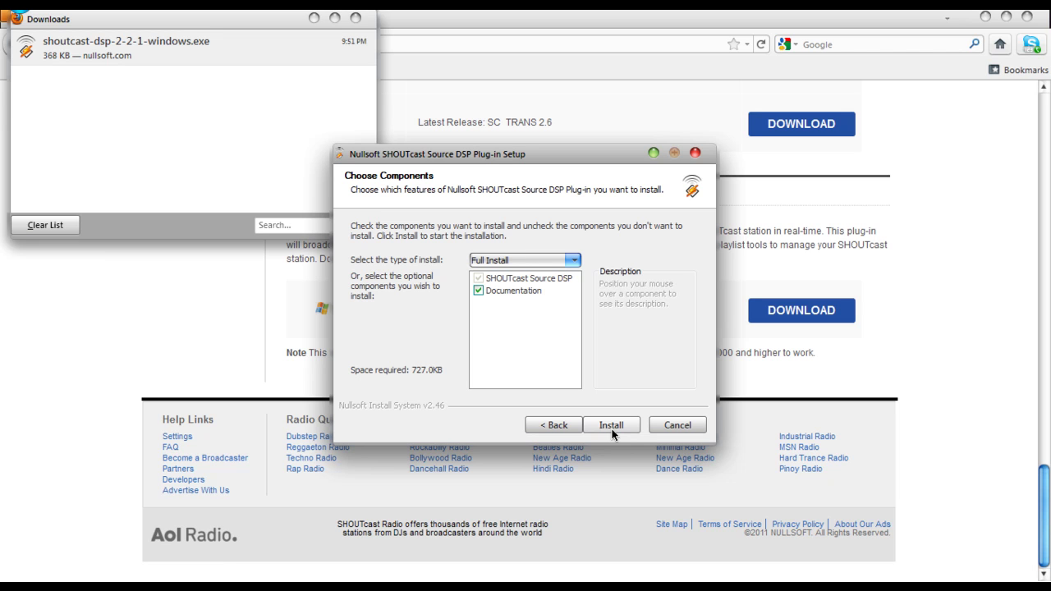
{"action": "left_click", "coordinate": [612, 425]}
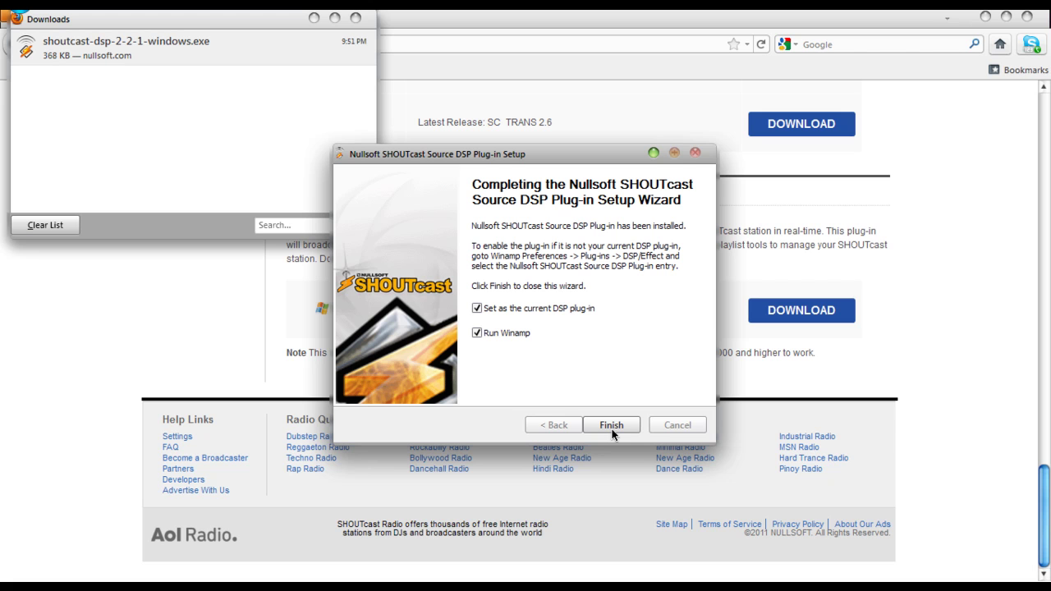
{"action": "left_click", "coordinate": [612, 425]}
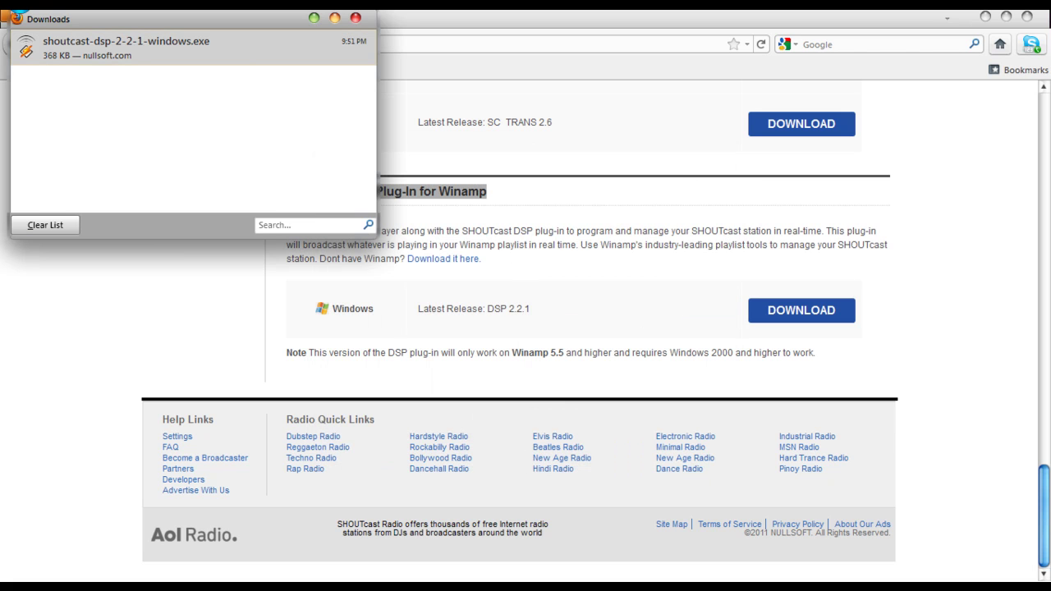
{"action": "left_click", "coordinate": [354, 18]}
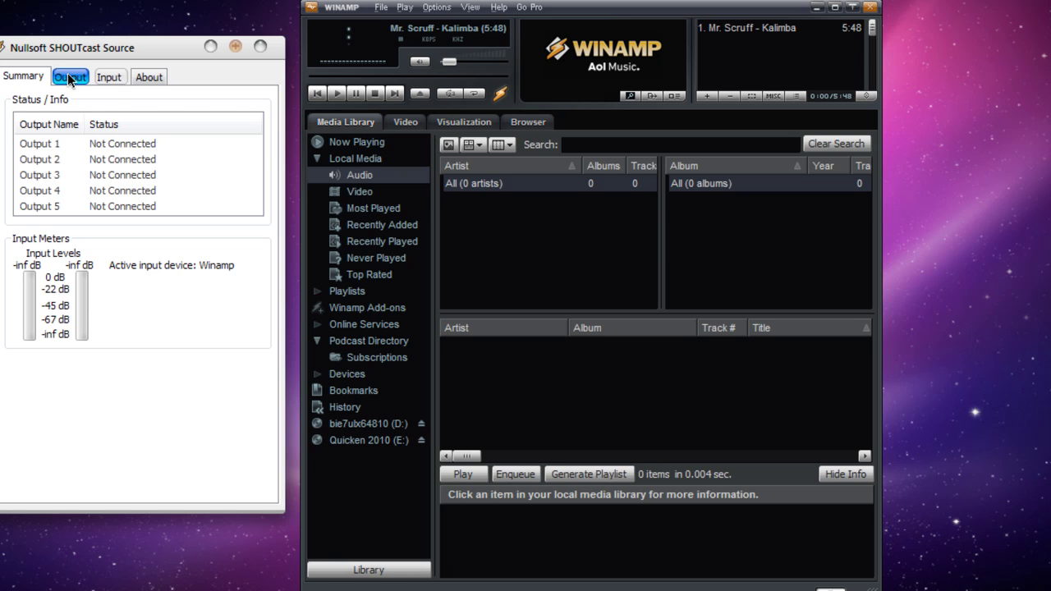
Step: Set Output 1's connection address to 66.219.30.39 and its port to 9996, as listed in the Notepad radio details
{"action": "left_click", "coordinate": [69, 78]}
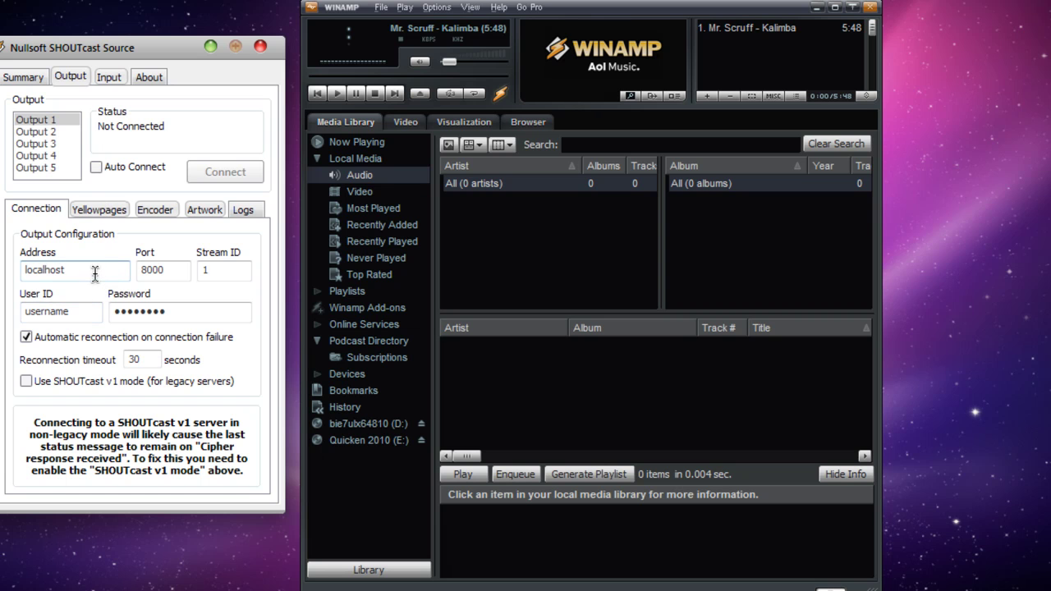
{"action": "left_click_drag", "start_coordinate": [88, 271], "coordinate": [33, 271]}
{"action": "key", "text": "alt+Tab"}
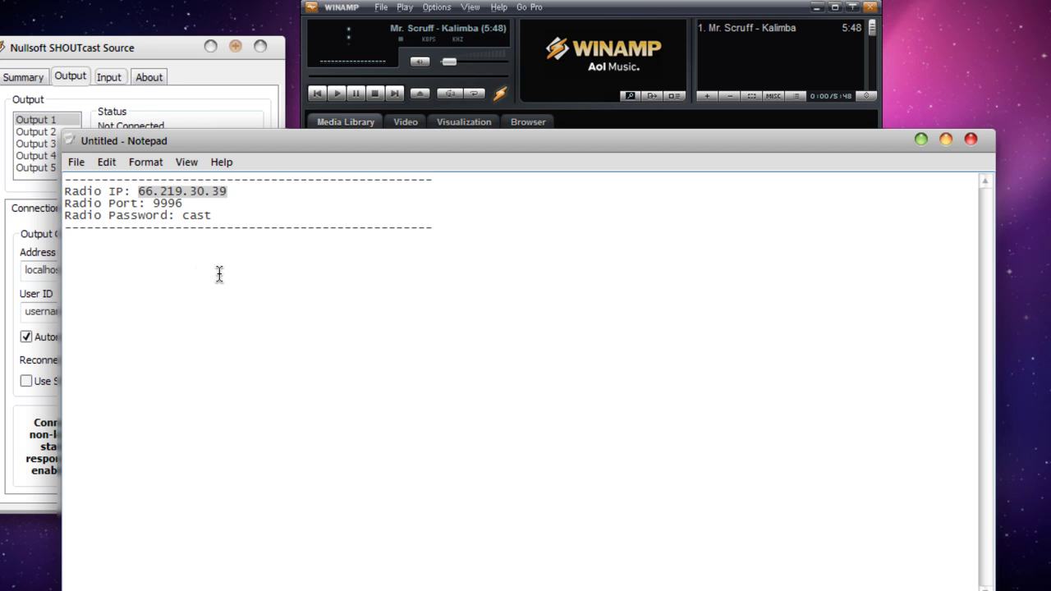
{"action": "key", "text": "alt+Tab"}
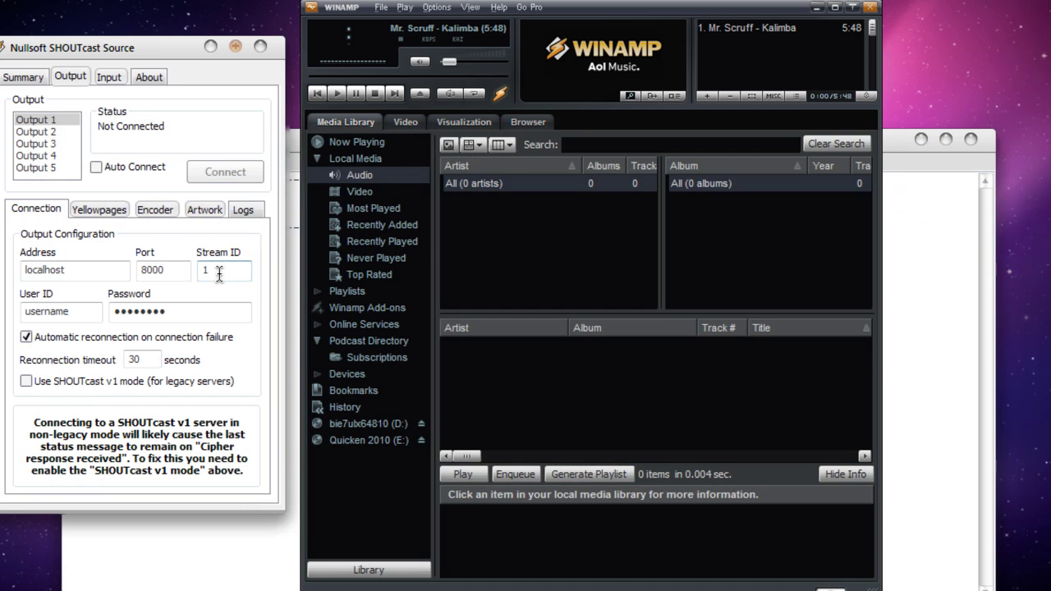
{"action": "left_click", "coordinate": [101, 265]}
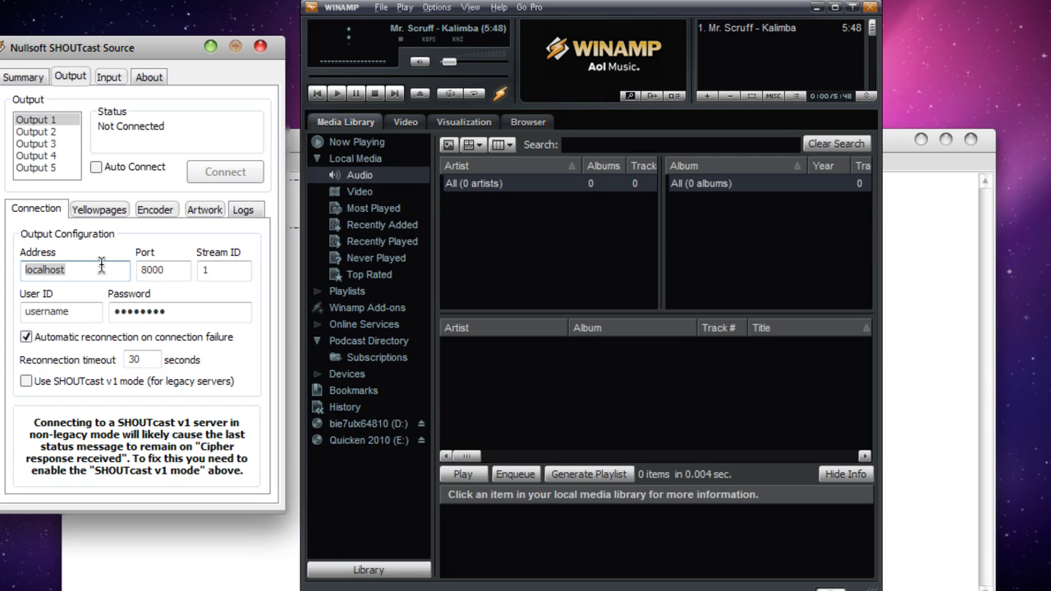
{"action": "type", "text": "66.219.30.39"}
{"action": "key", "text": "Tab"}
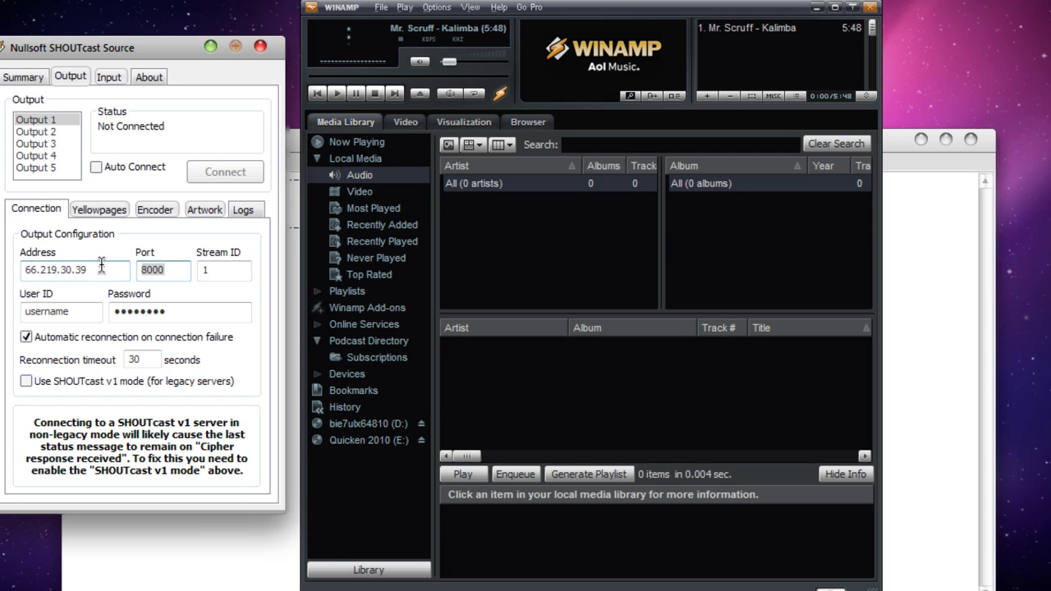
{"action": "type", "text": "9996"}
Step: Enter the radio password for Output 1 and enable SHOUTcast v1 mode for legacy servers
{"action": "key", "text": "Tab"}
{"action": "key", "text": "Tab"}
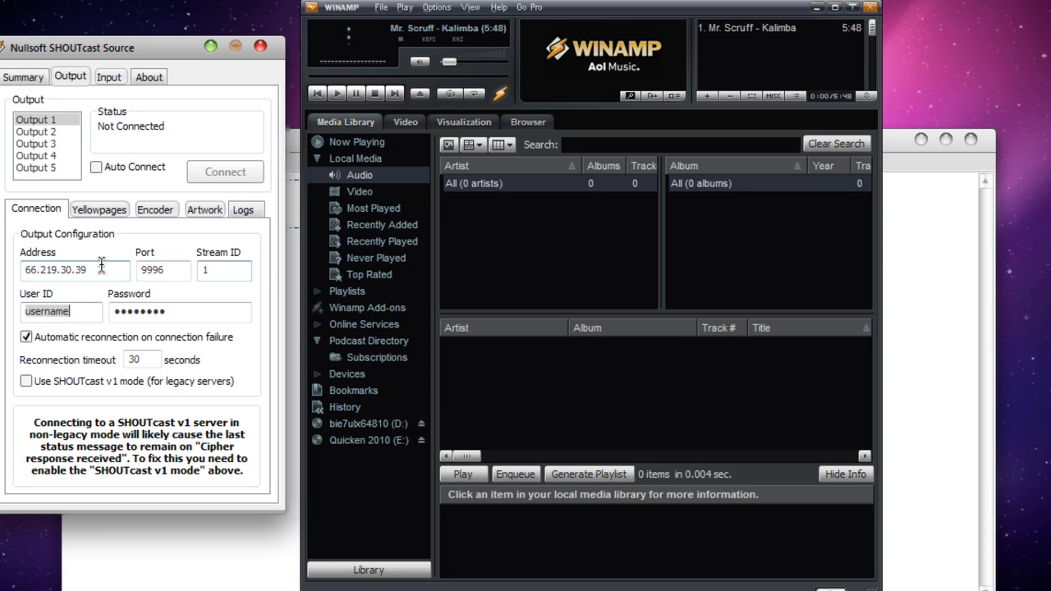
{"action": "key", "text": "Tab"}
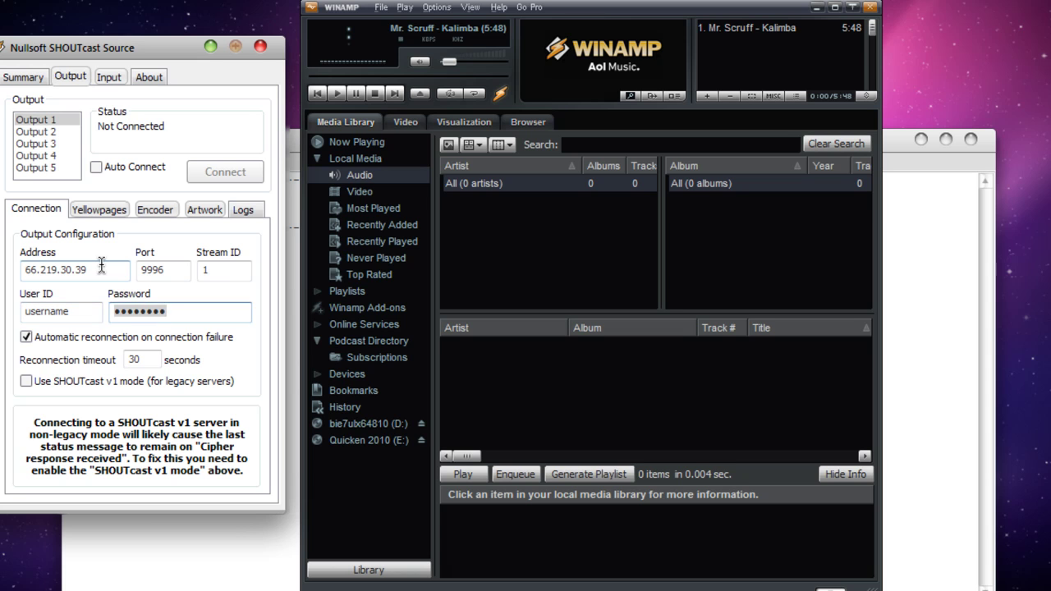
{"action": "type", "text": "••••"}
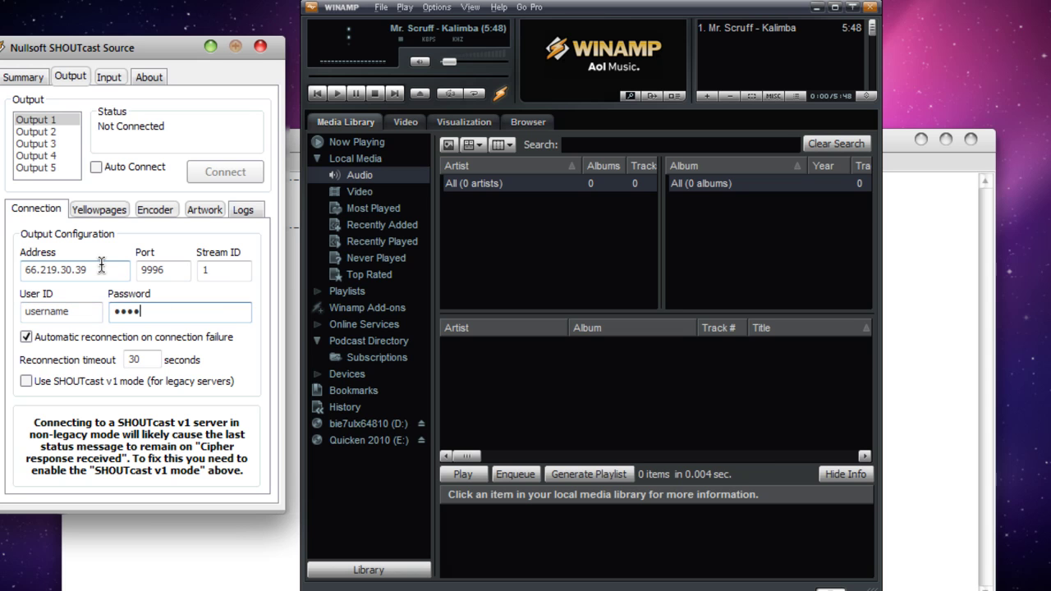
{"action": "left_click", "coordinate": [26, 382]}
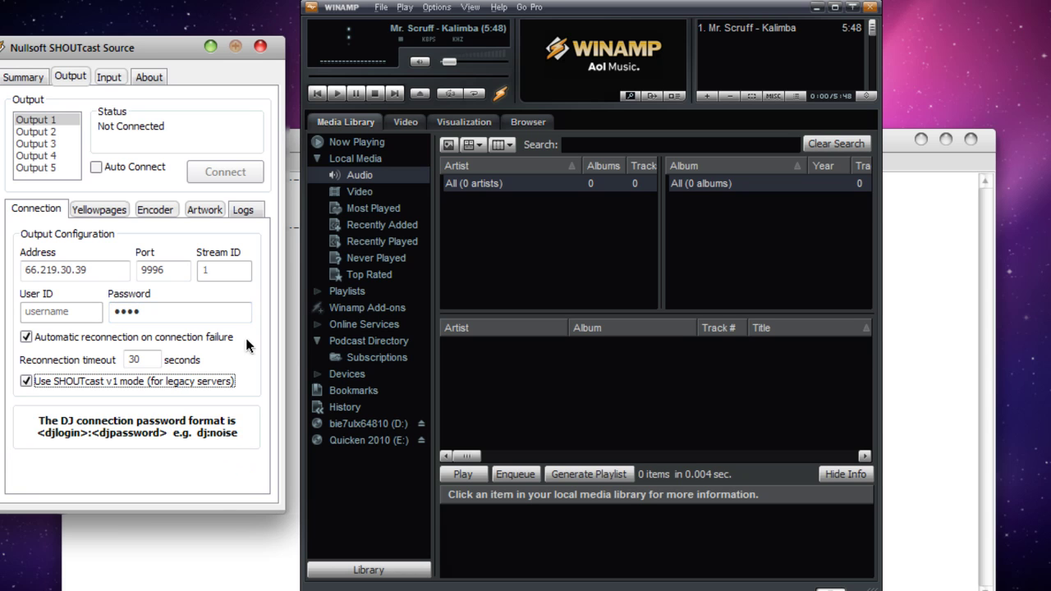
{"action": "left_click", "coordinate": [36, 380]}
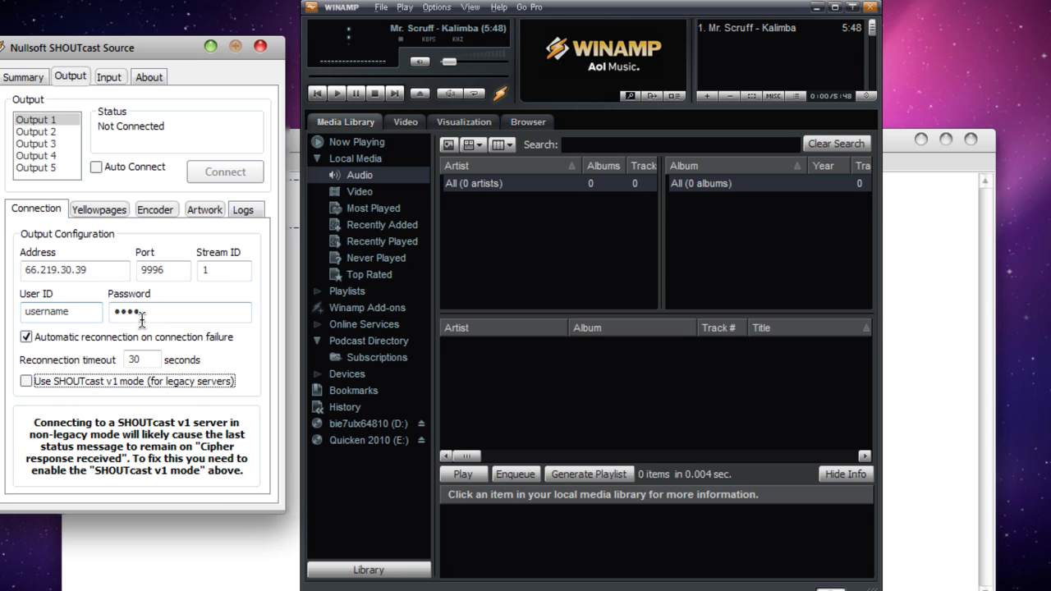
{"action": "left_click", "coordinate": [35, 383]}
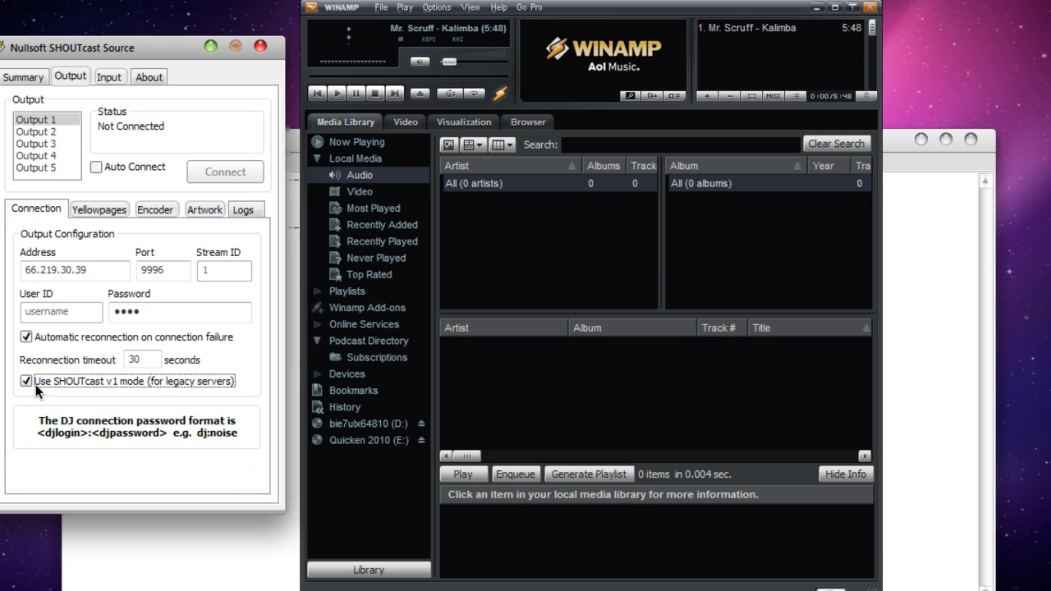
Step: Set the Yellowpages description to "Trinetcast Test", keeping the server public
{"action": "left_click", "coordinate": [113, 213]}
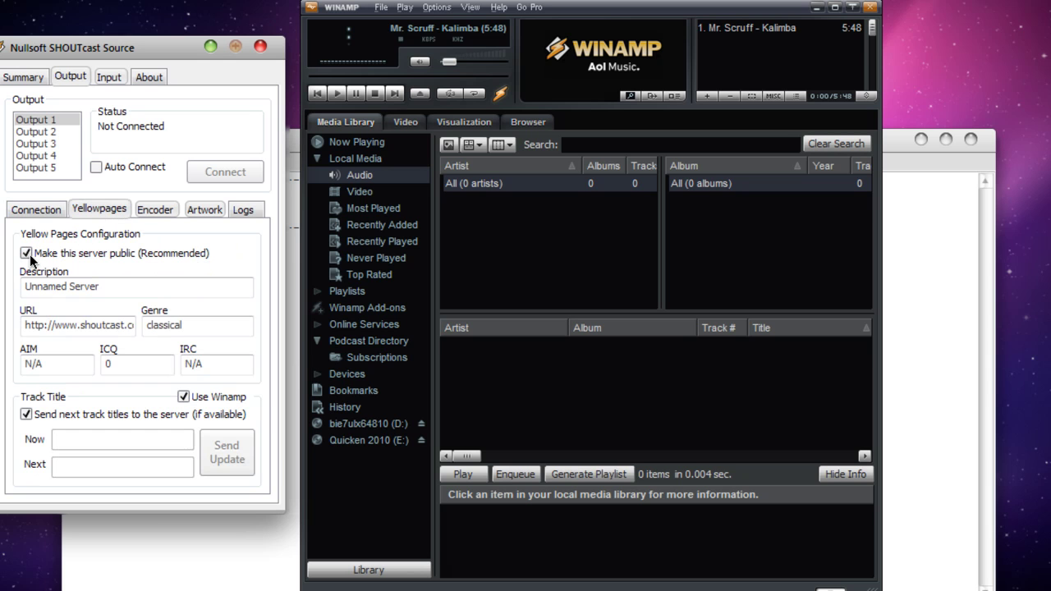
{"action": "left_click_drag", "start_coordinate": [102, 286], "coordinate": [26, 286]}
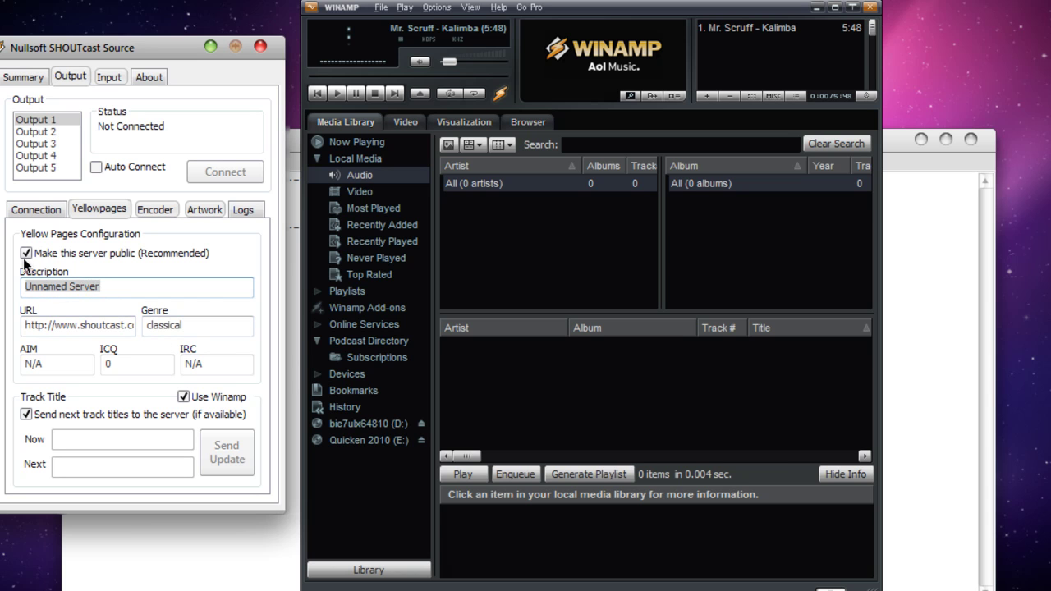
{"action": "left_click", "coordinate": [27, 253]}
{"action": "type", "text": "T"}
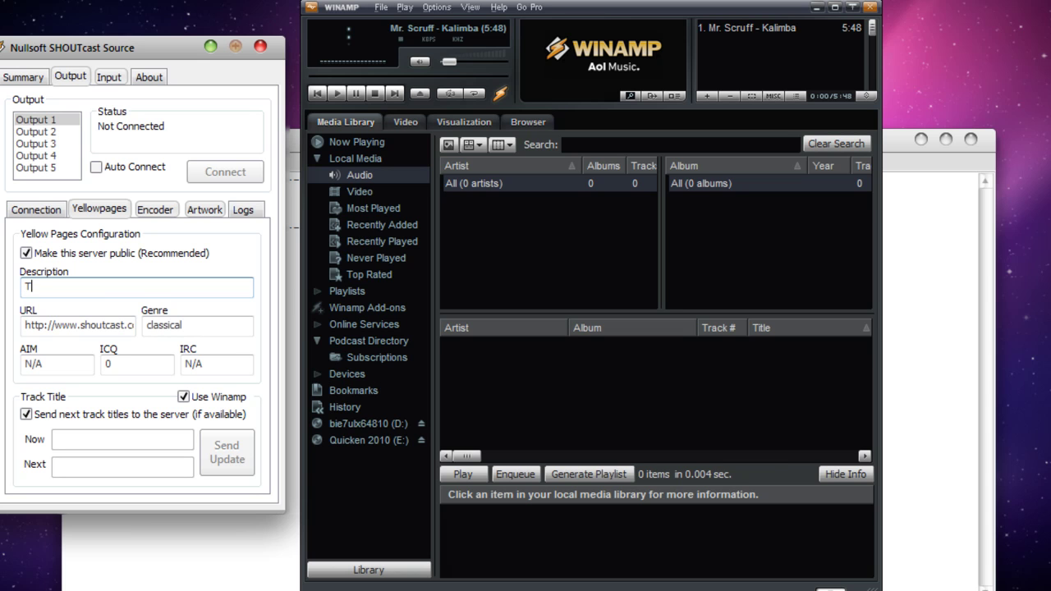
{"action": "type", "text": "rinetcast Test"}
{"action": "key", "text": "Tab"}
{"action": "type", "text": "http"}
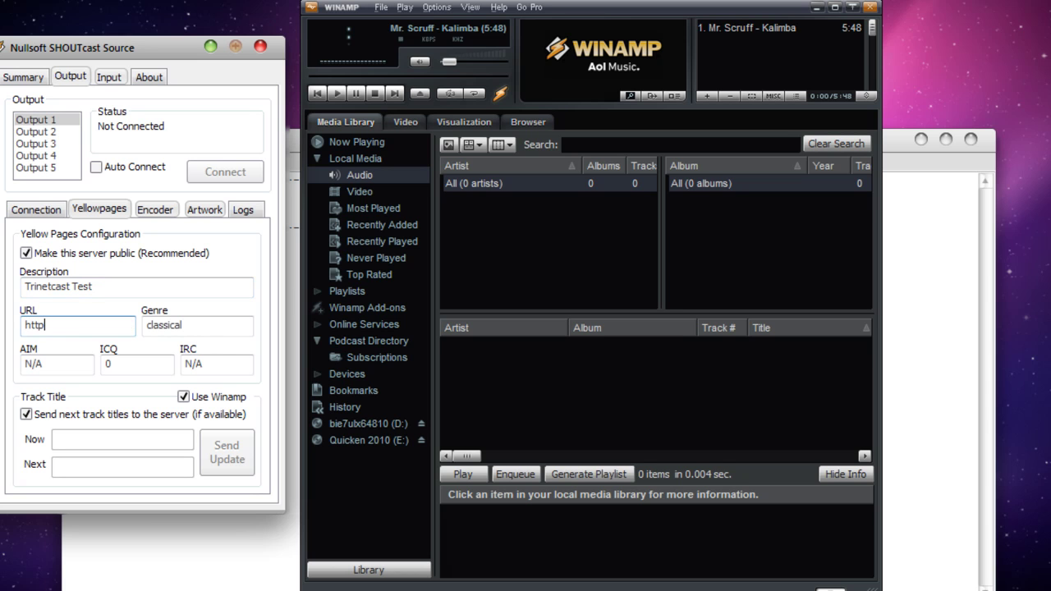
{"action": "type", "text": "://trinet"}
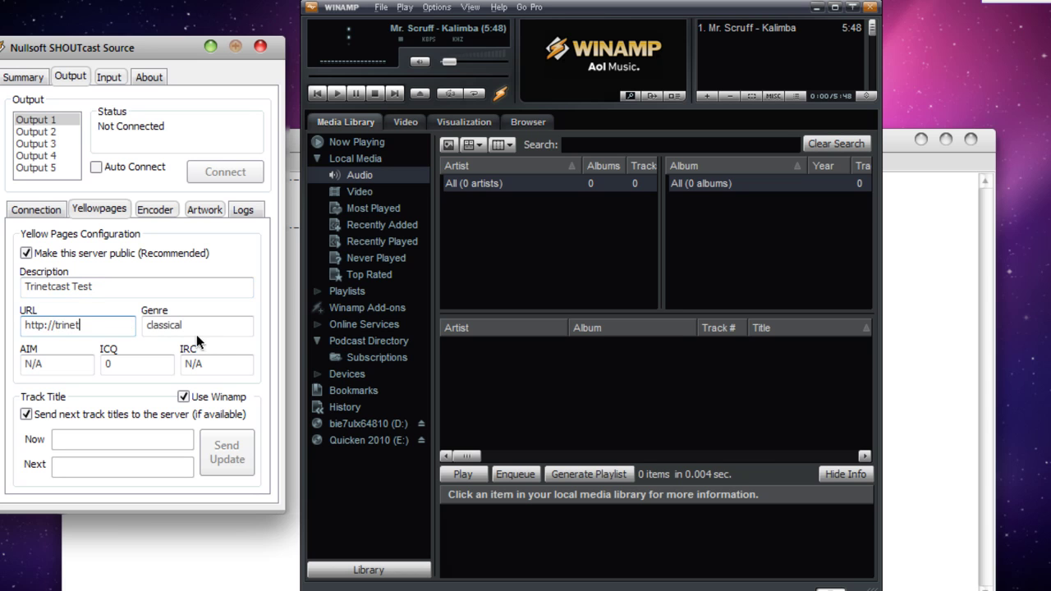
{"action": "type", "text": "cast.net"}
{"action": "key", "text": "Tab"}
{"action": "type", "text": "V"}
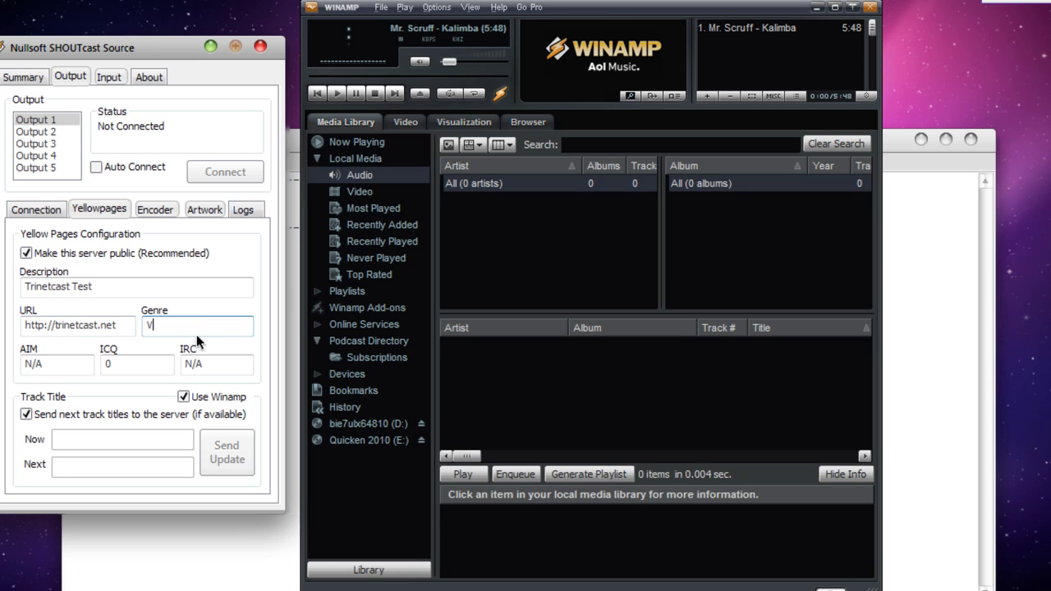
{"action": "type", "text": "arious"}
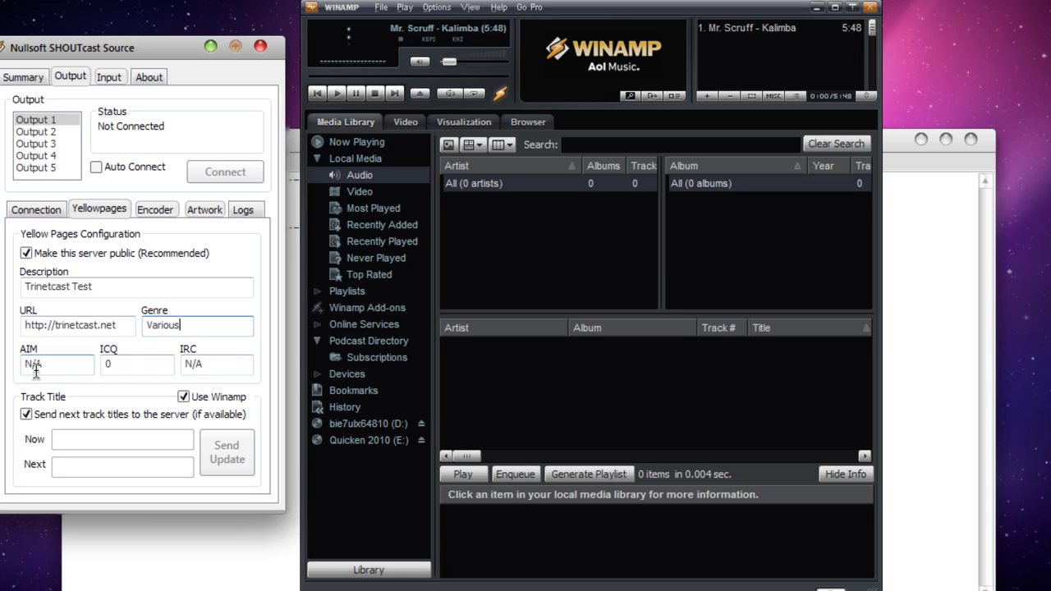
Step: Turn off the Use Winamp option for the track title
{"action": "left_click", "coordinate": [184, 398]}
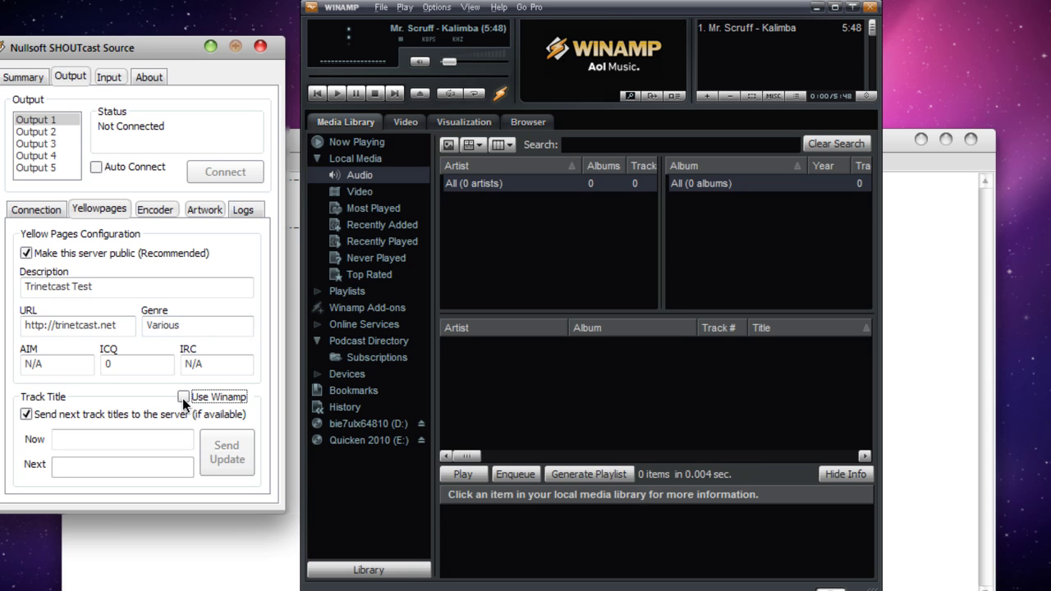
Step: Turn the Use Winamp option for the track title back on
{"action": "left_click", "coordinate": [161, 440]}
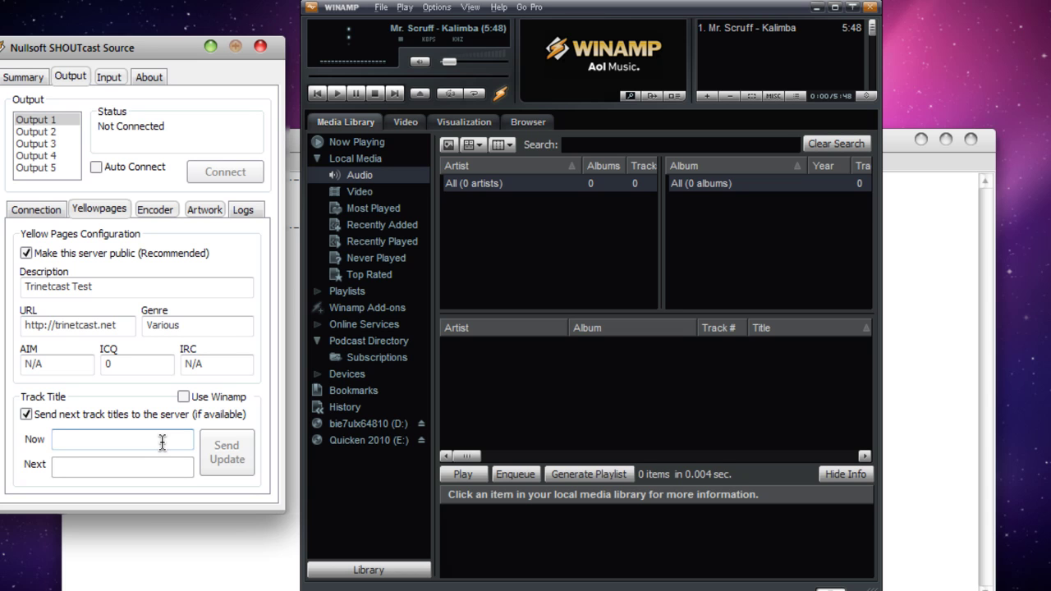
{"action": "type", "text": "M"}
{"action": "left_click", "coordinate": [185, 398]}
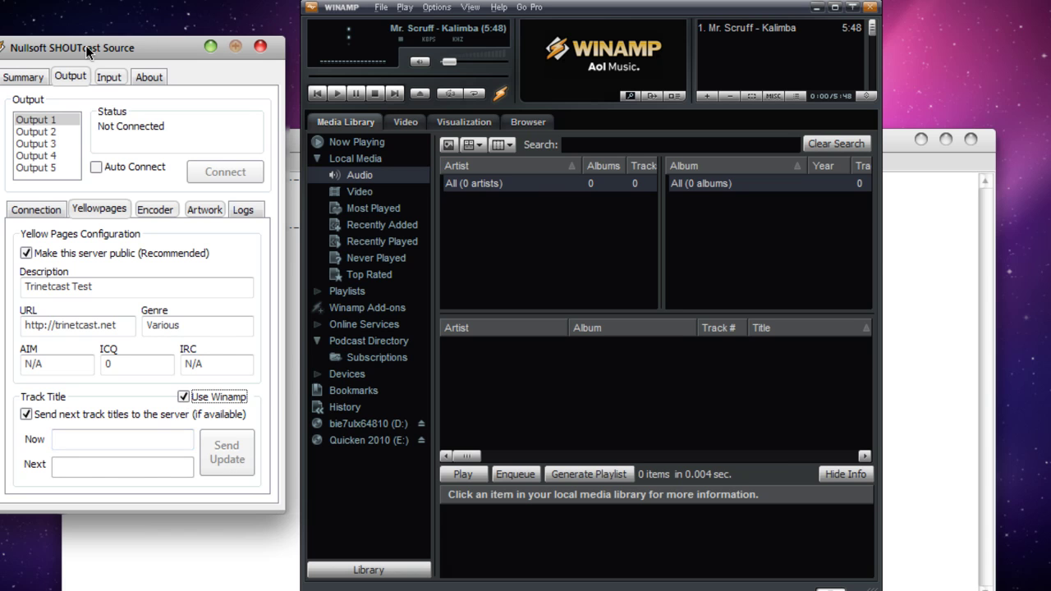
Step: Set Output 1's encoder type to MP3 Encoder at 128kbps, 44.100kHz, Stereo
{"action": "left_click", "coordinate": [156, 211]}
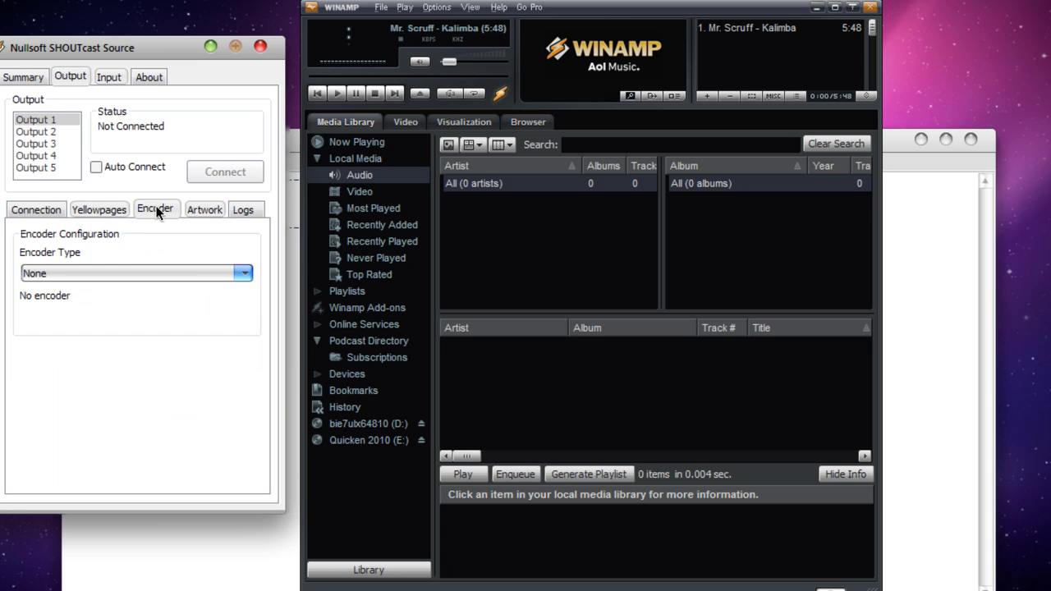
{"action": "left_click", "coordinate": [144, 274]}
{"action": "left_click", "coordinate": [138, 302]}
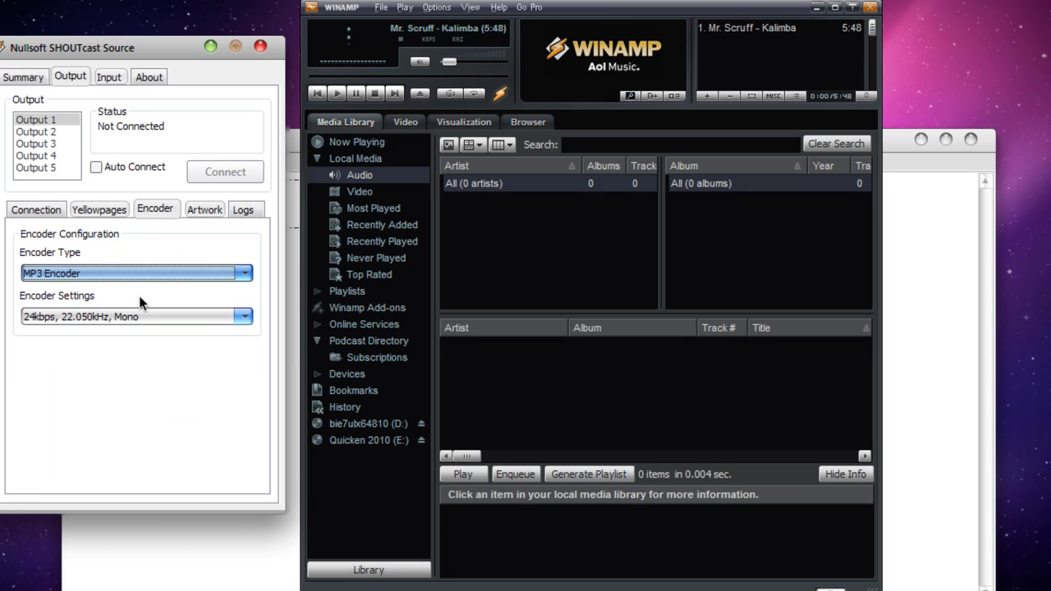
{"action": "left_click", "coordinate": [139, 320]}
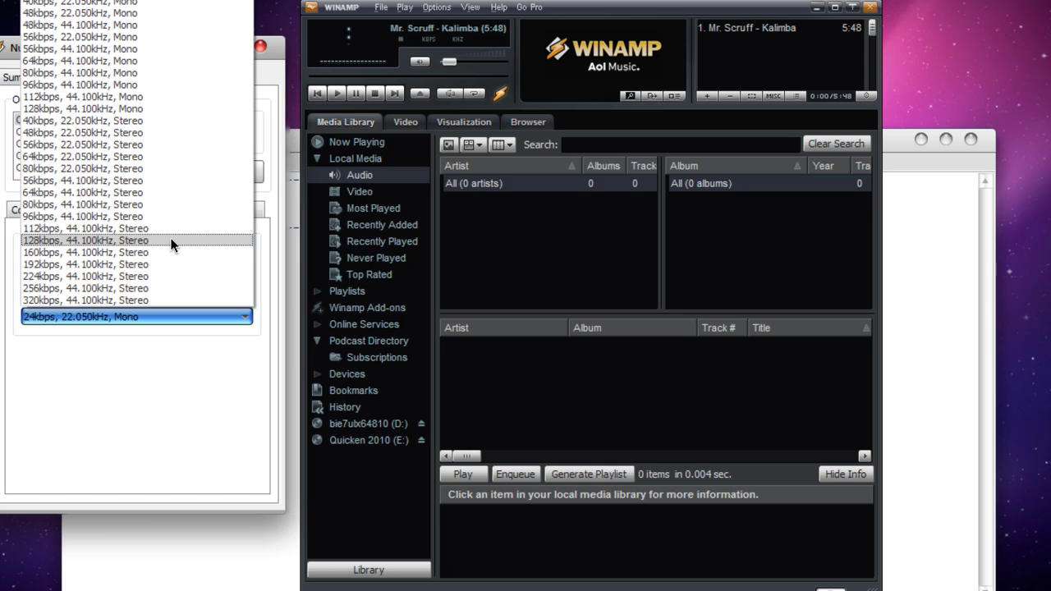
{"action": "left_click", "coordinate": [171, 240]}
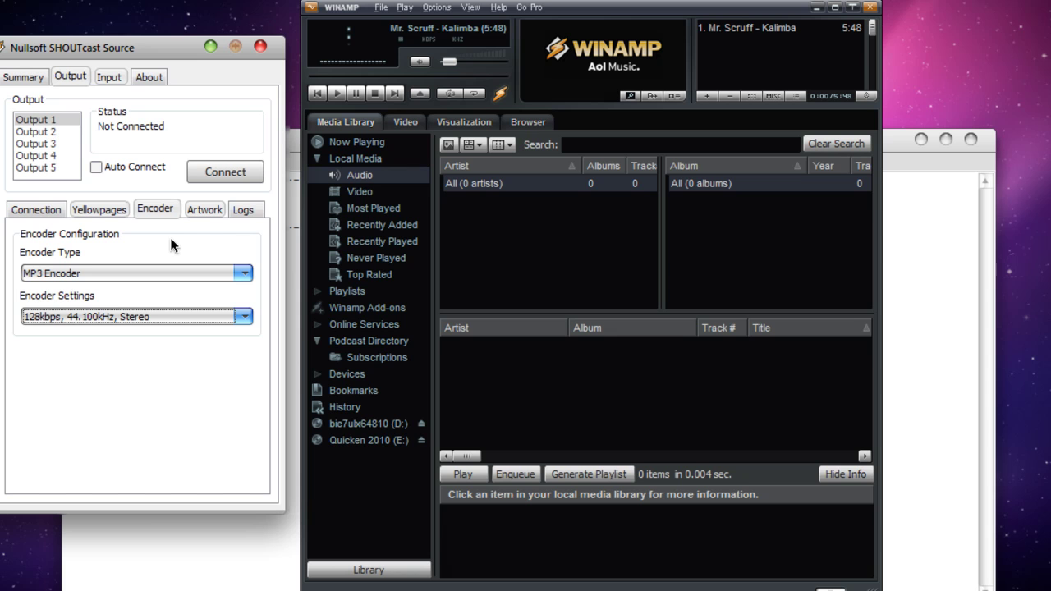
Step: Review the artwork and logging settings of Output 1 and connect it to the server
{"action": "left_click", "coordinate": [204, 211]}
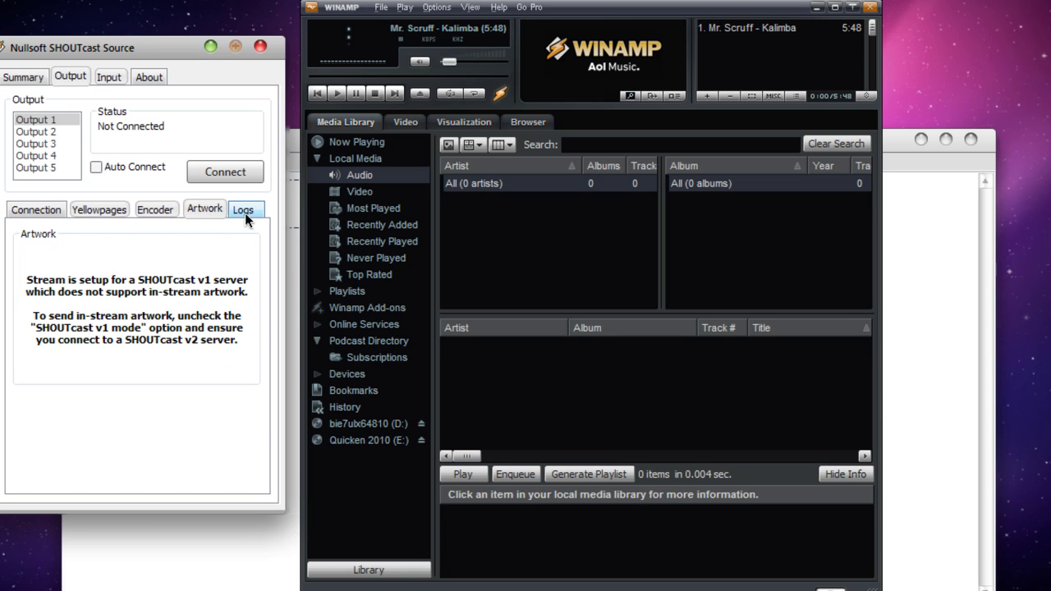
{"action": "left_click", "coordinate": [245, 213]}
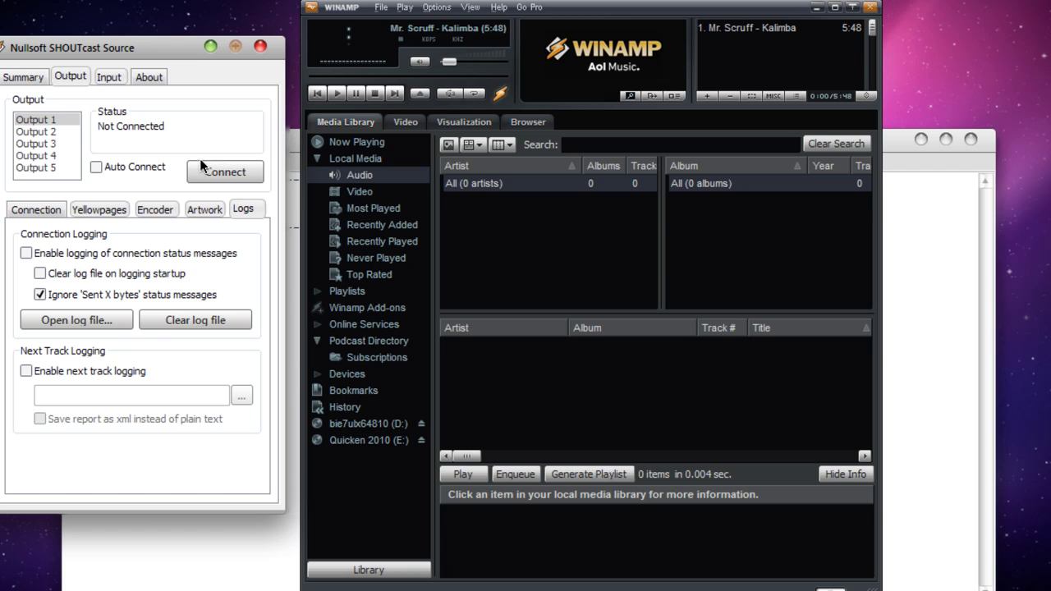
{"action": "left_click", "coordinate": [260, 178]}
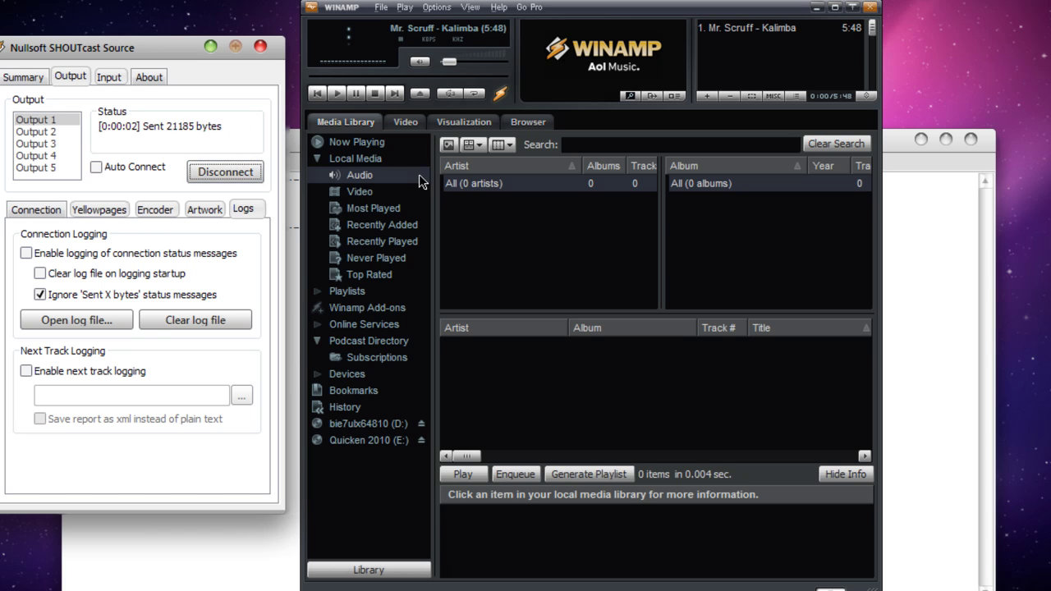
Step: Play the playlist track Mr. Scruff - Kalimba and lower the Winamp volume slightly
{"action": "double_click", "coordinate": [741, 33]}
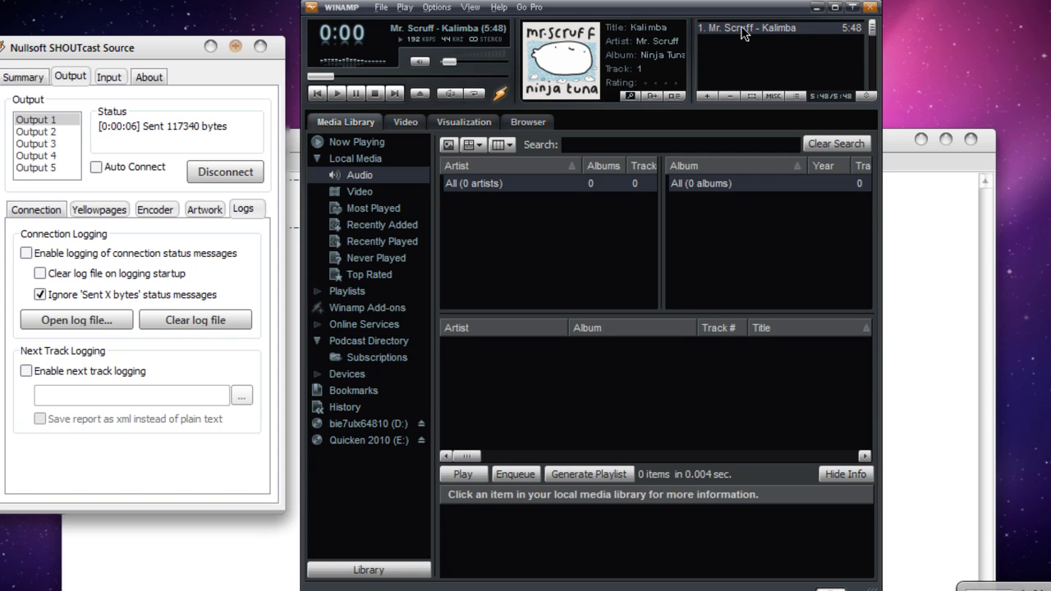
{"action": "mouse_move", "coordinate": [394, 1]}
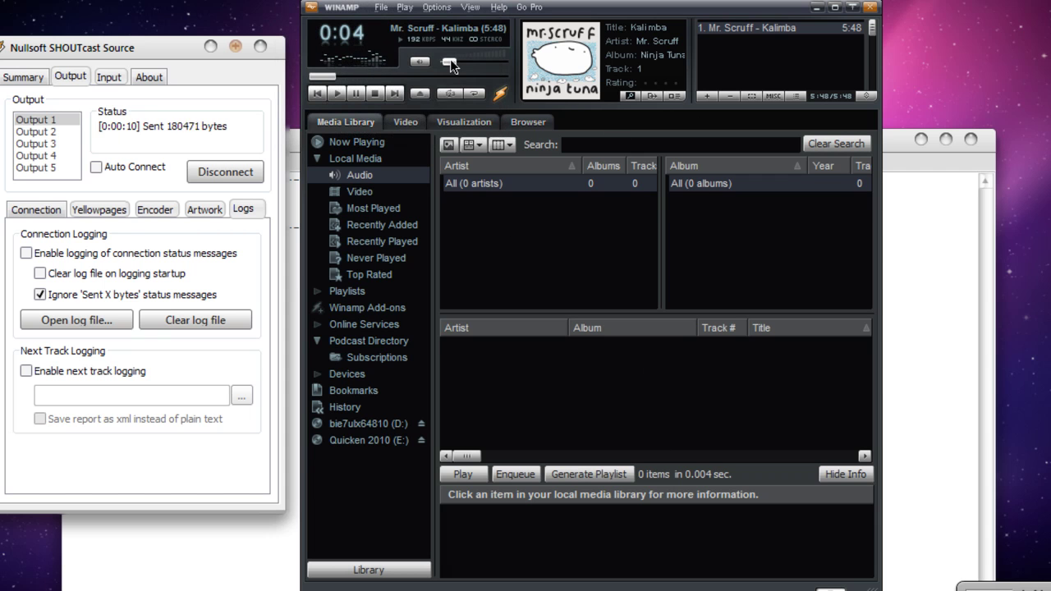
{"action": "left_click_drag", "start_coordinate": [450, 63], "coordinate": [441, 63]}
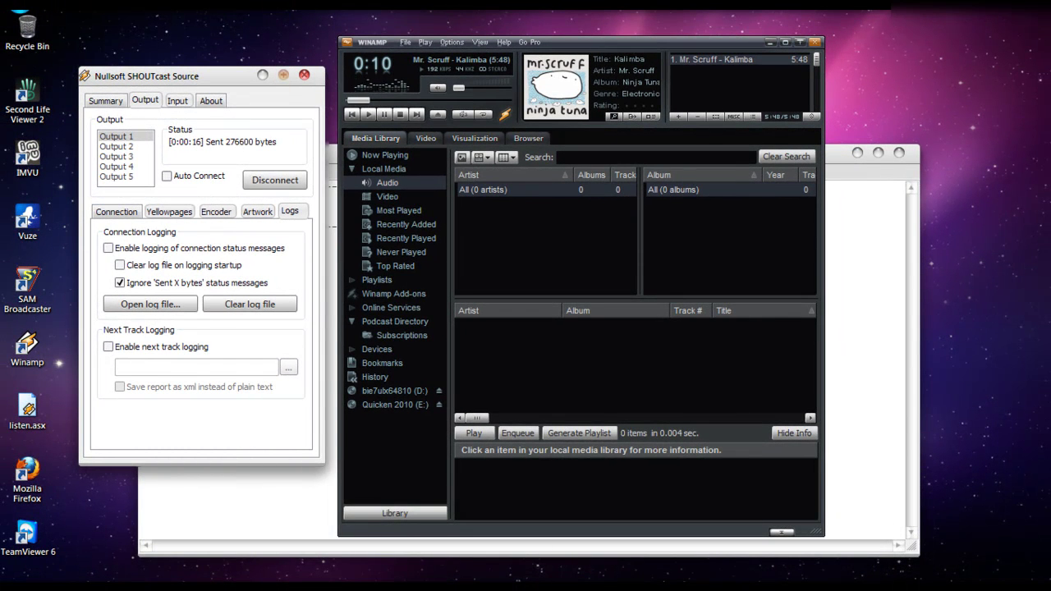
Step: Open the SHOUTcast server page at trinetcast.net:9996 in Mozilla Firefox
{"action": "double_click", "coordinate": [49, 486]}
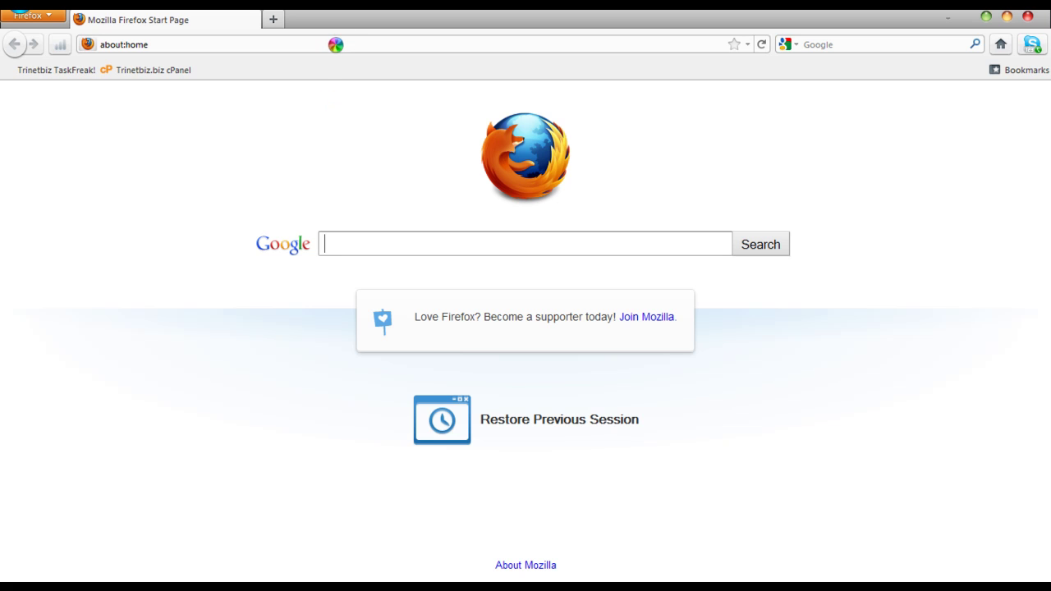
{"action": "left_click", "coordinate": [336, 44]}
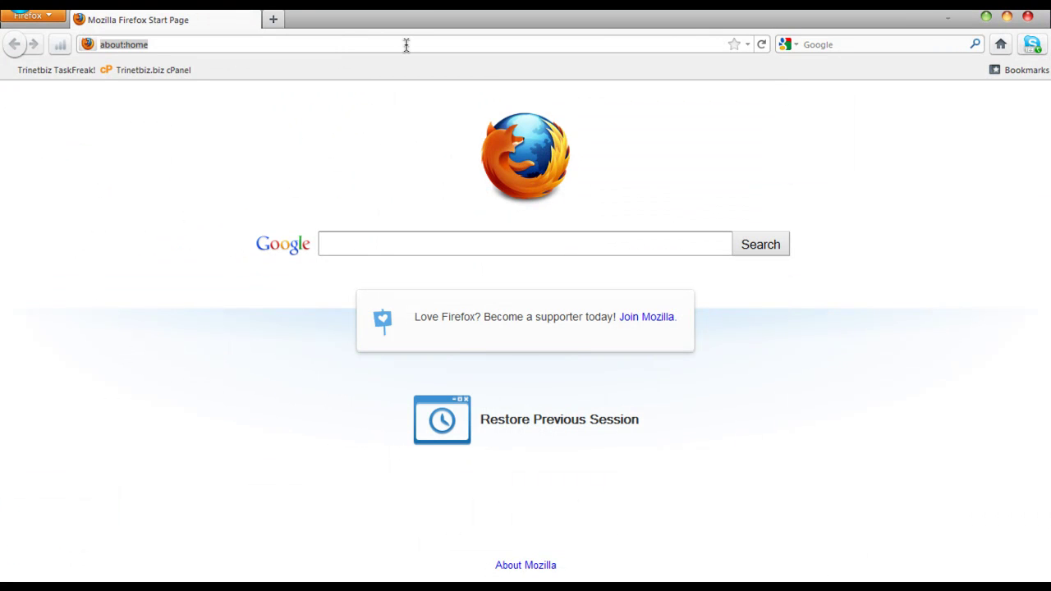
{"action": "type", "text": "t"}
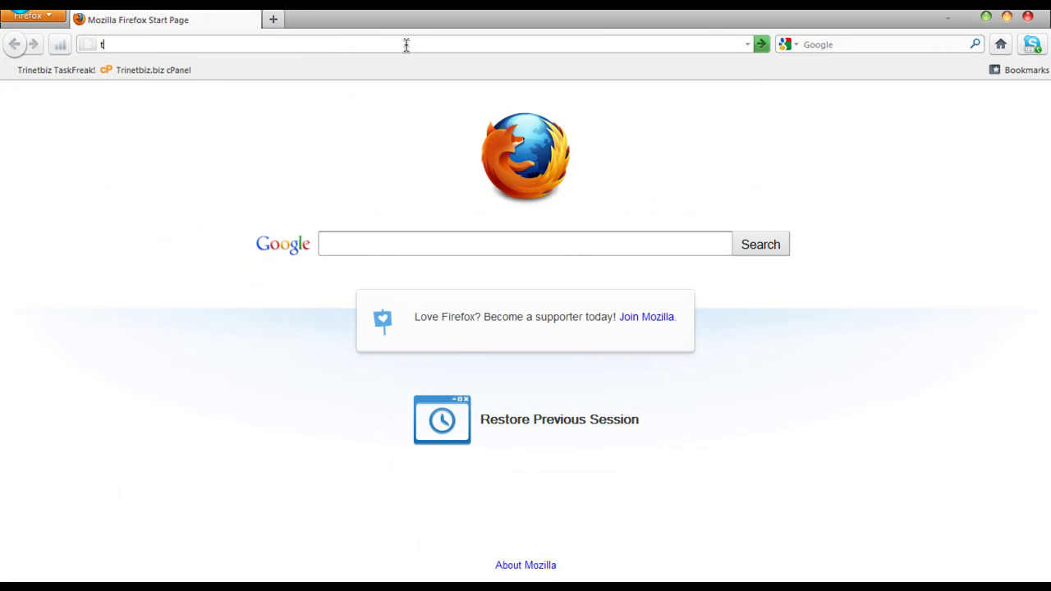
{"action": "type", "text": "rinetcast.net"}
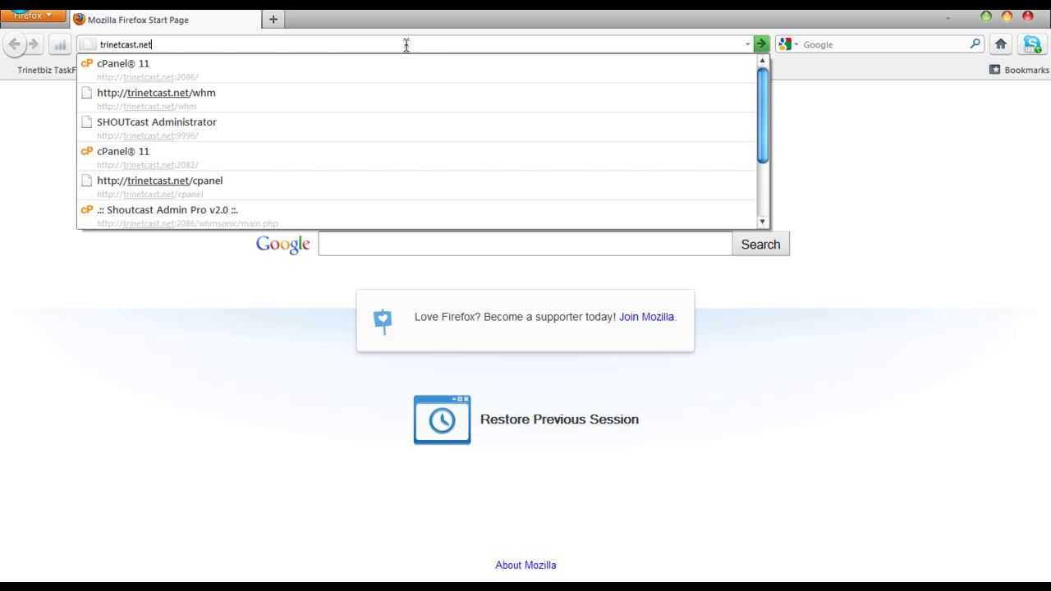
{"action": "type", "text": ":"}
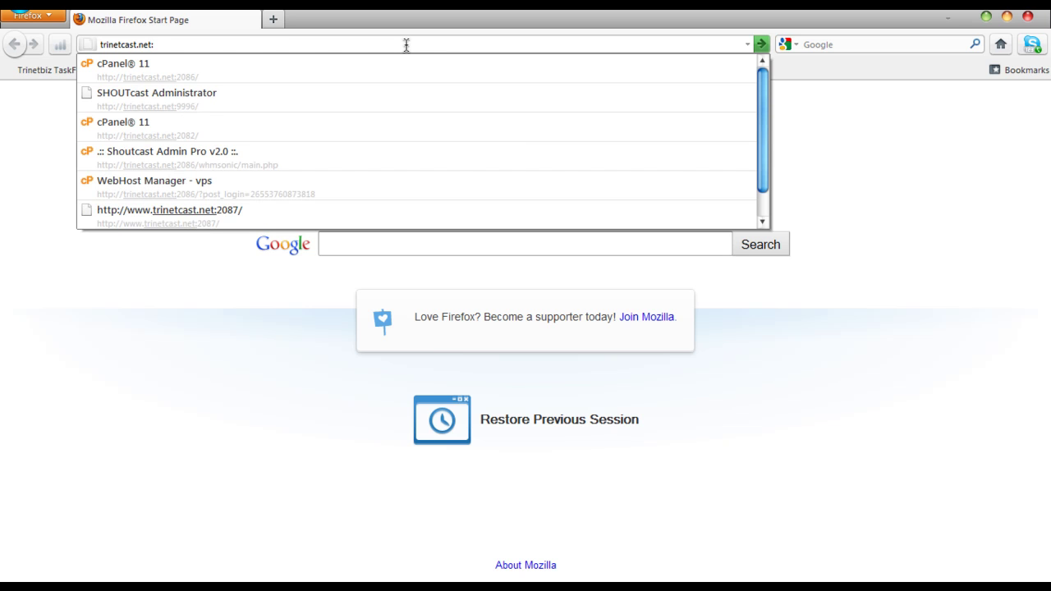
{"action": "type", "text": "9996"}
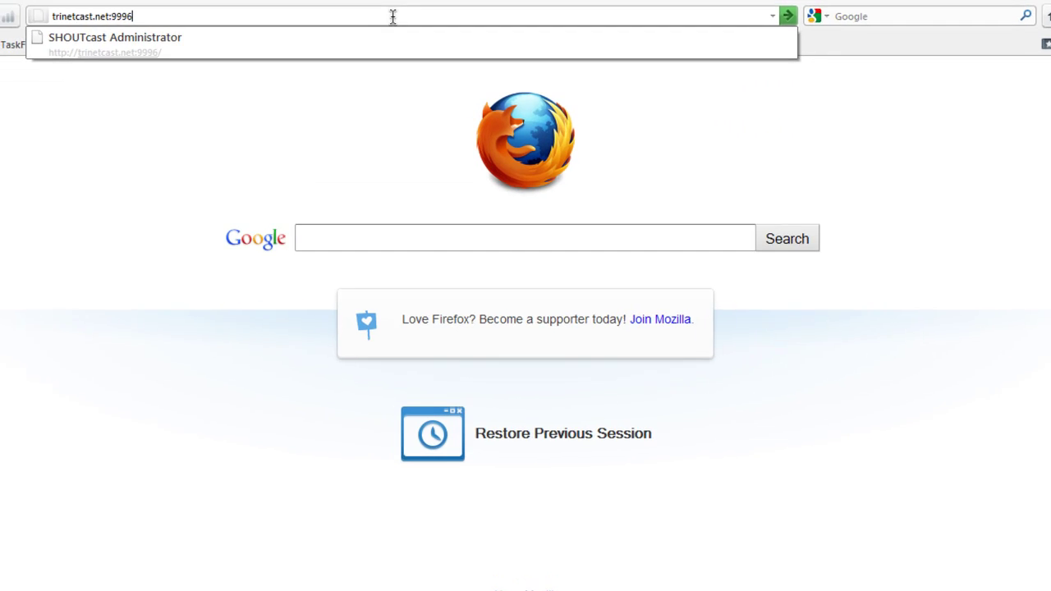
{"action": "key", "text": "Return"}
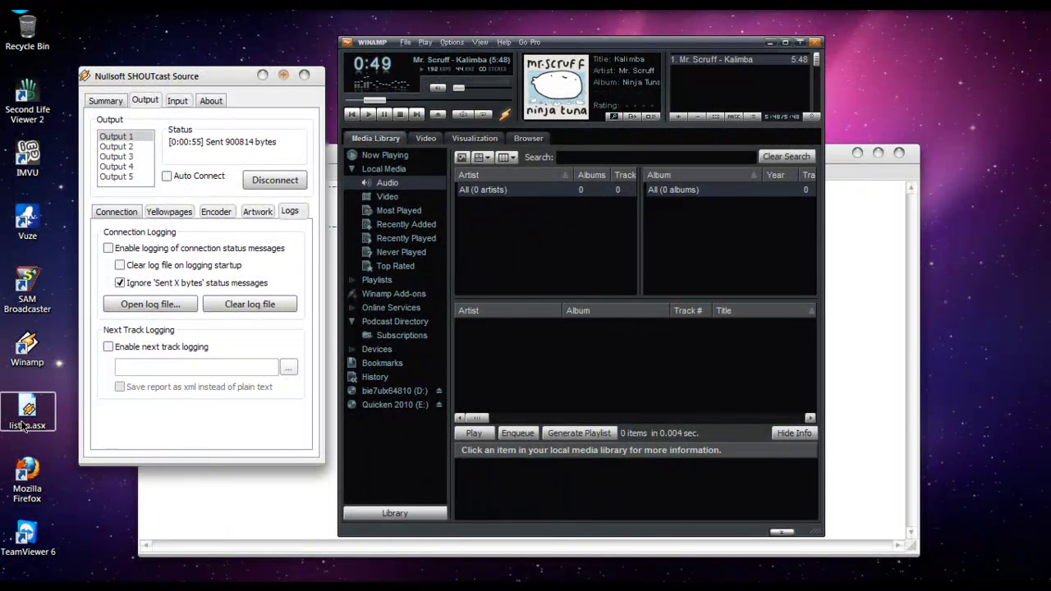
Step: Open the desktop file listen.asx with Windows Media Player and lower the player's volume
{"action": "right_click", "coordinate": [22, 418]}
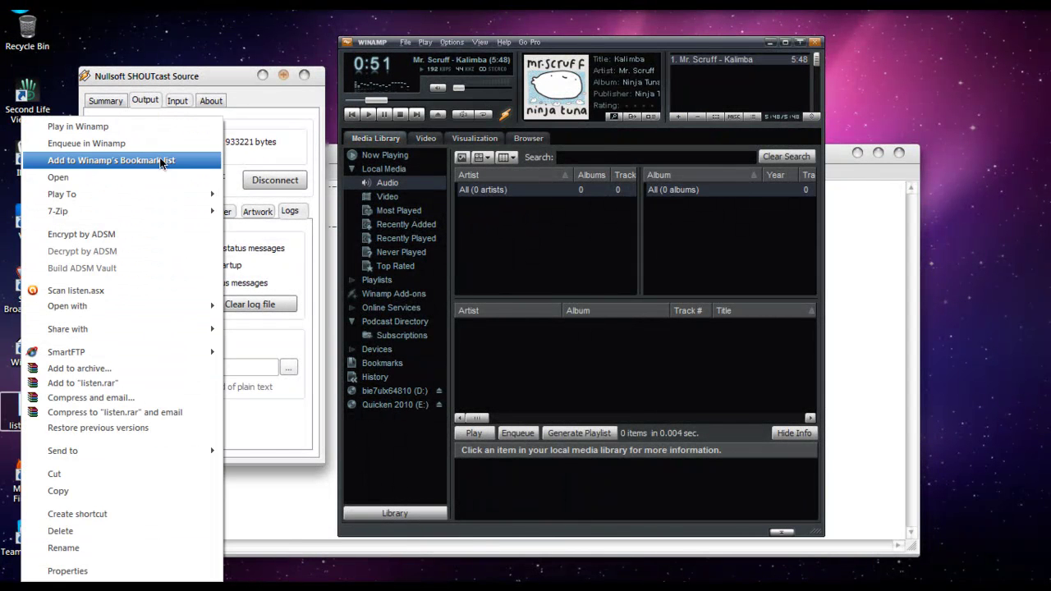
{"action": "mouse_move", "coordinate": [155, 306]}
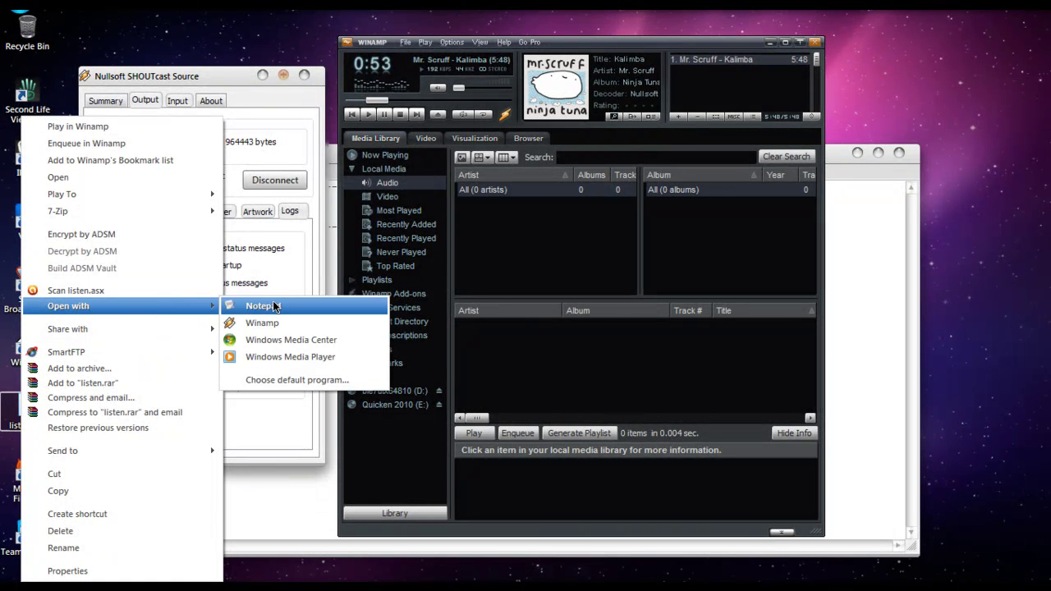
{"action": "left_click", "coordinate": [274, 354]}
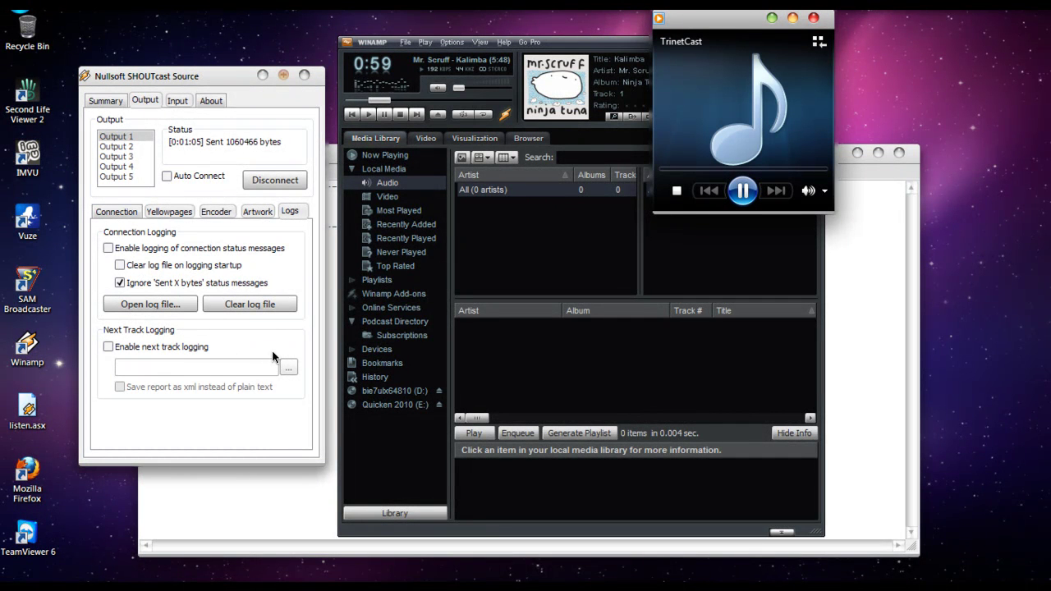
{"action": "left_click", "coordinate": [826, 195]}
{"action": "left_click_drag", "start_coordinate": [821, 191], "coordinate": [774, 192]}
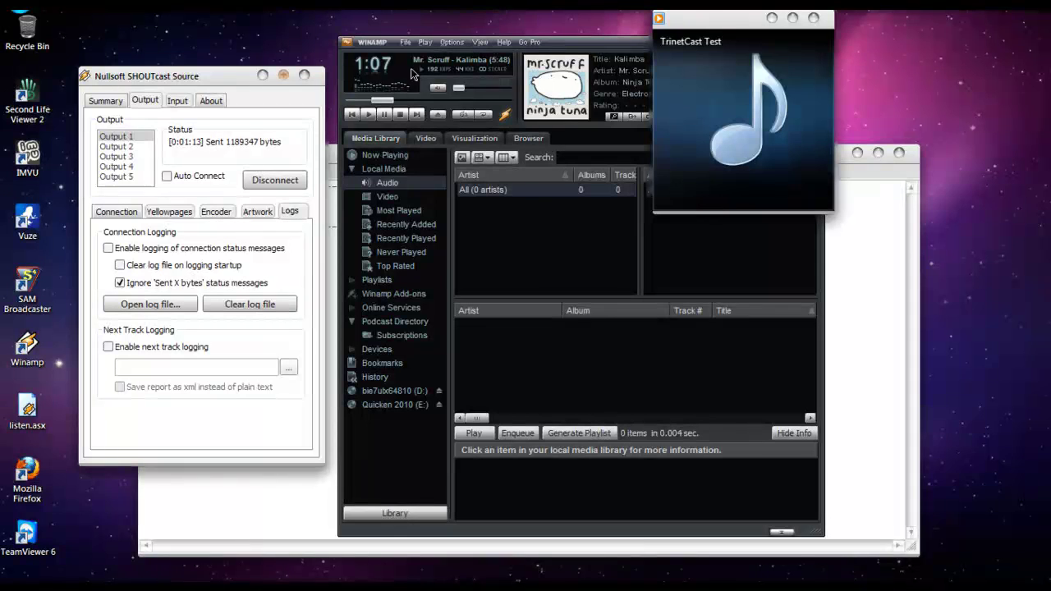
Step: Switch the SHOUTcast Source input device to Soundcard Input and activate Push to Talk
{"action": "left_click", "coordinate": [179, 100]}
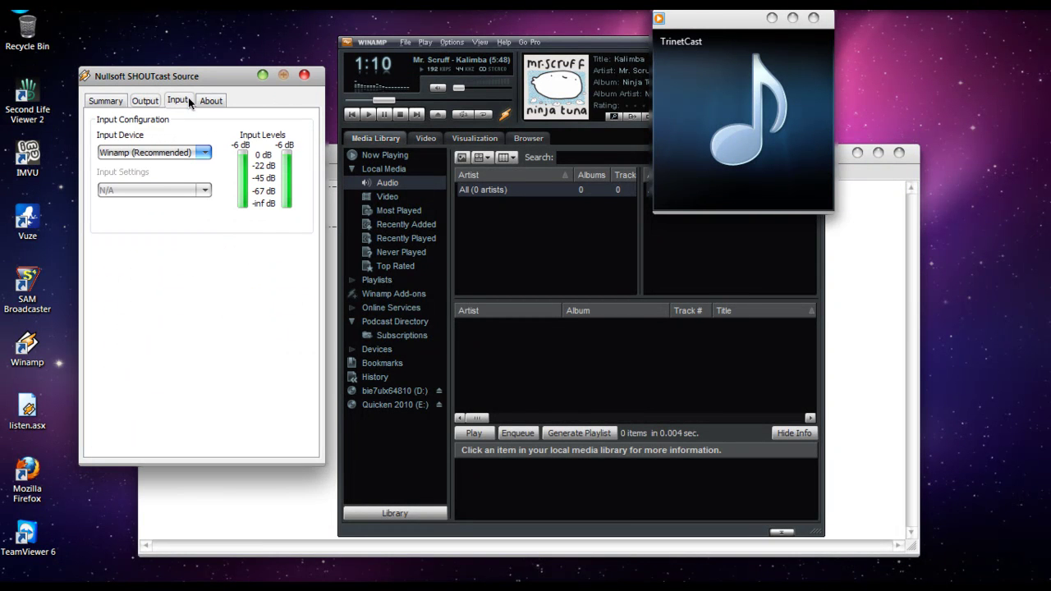
{"action": "left_click", "coordinate": [206, 153]}
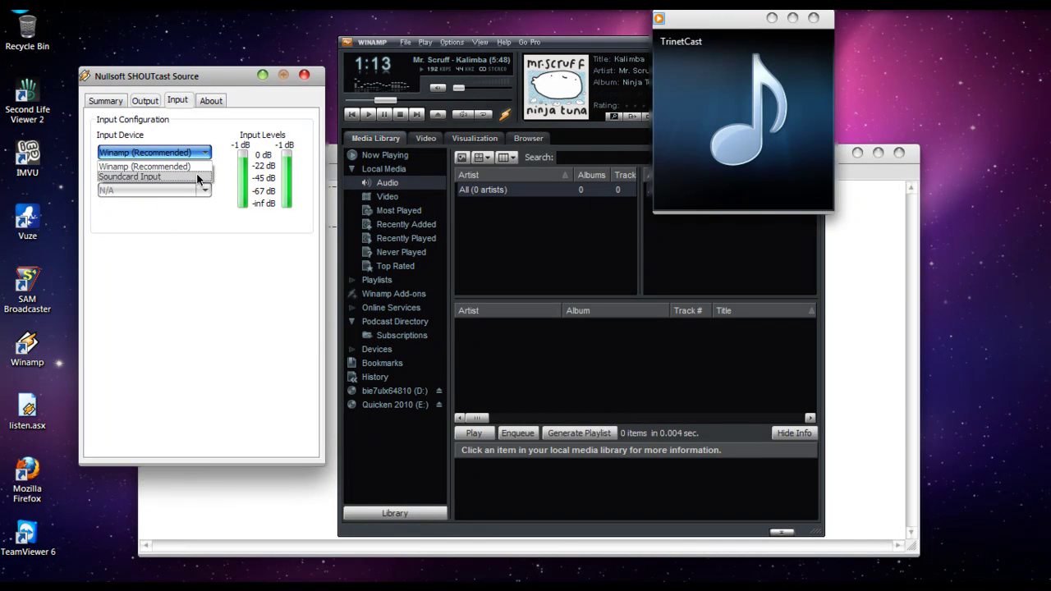
{"action": "left_click", "coordinate": [198, 176]}
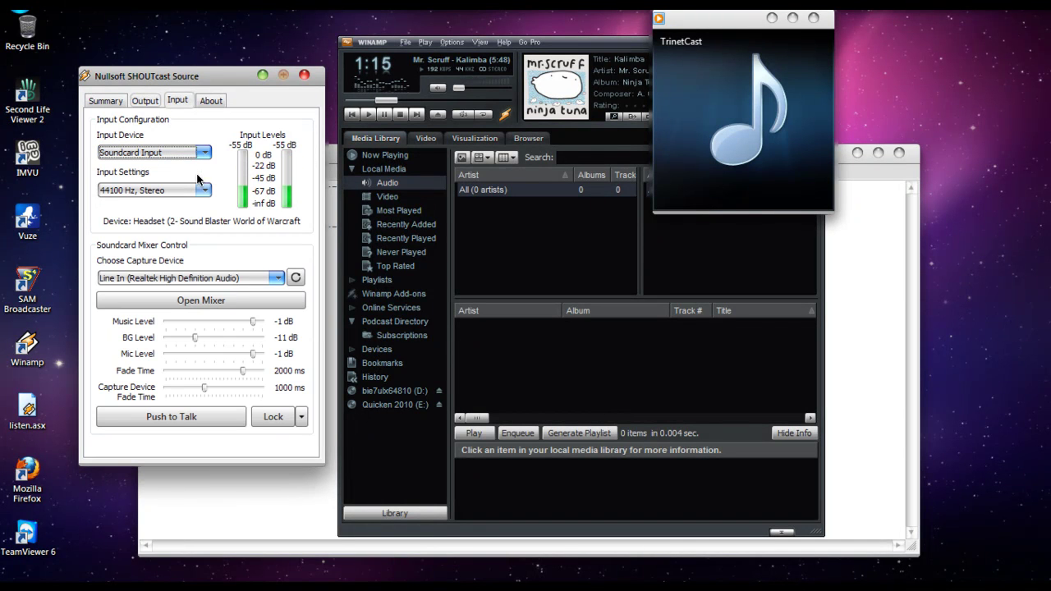
{"action": "left_click", "coordinate": [199, 416]}
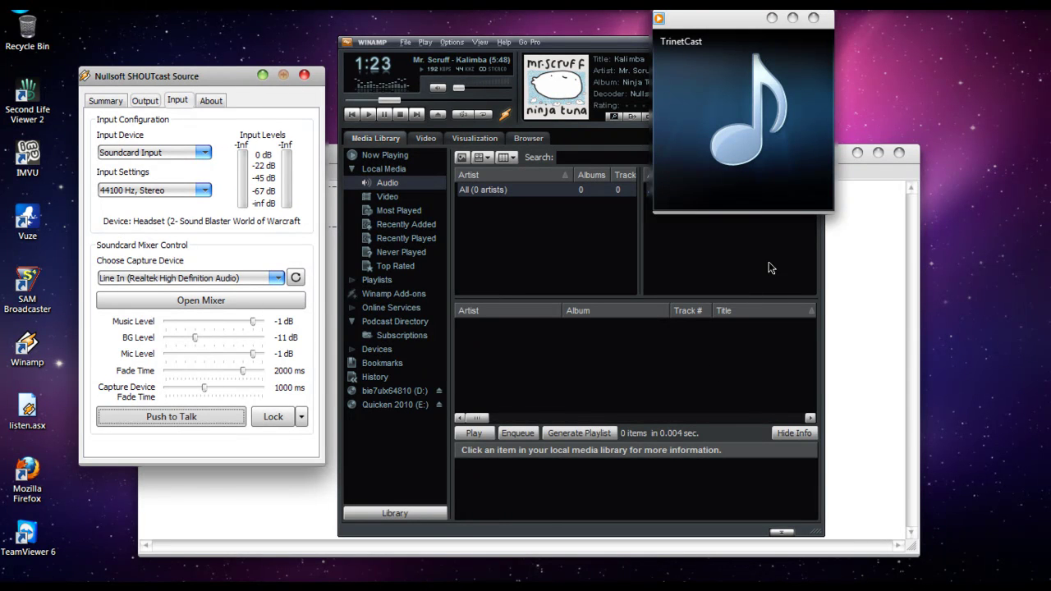
Step: Adjust the volume of the TrinetCast stream in Windows Media Player
{"action": "mouse_move", "coordinate": [772, 197]}
{"action": "left_click", "coordinate": [804, 191]}
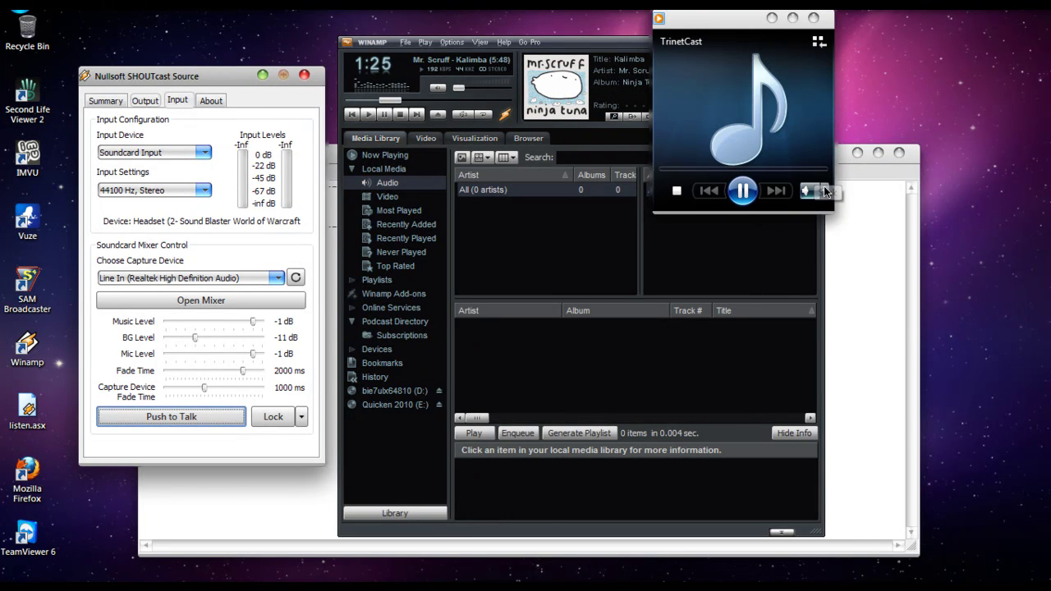